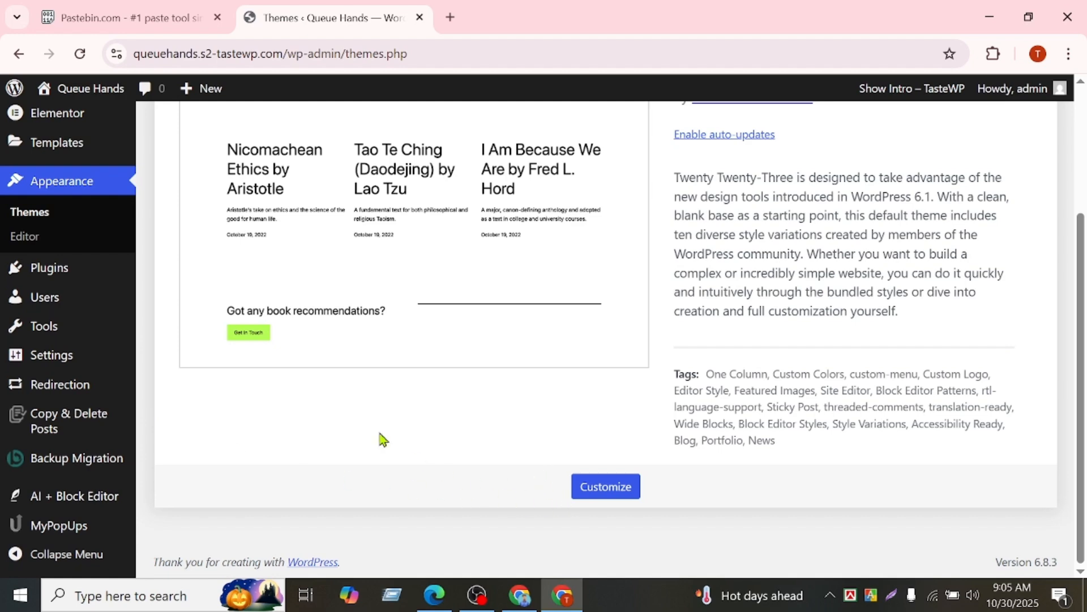
# - Find the Blocksy theme among the themes available to add, then install and activate it
pyautogui.scroll(3, 323, 281)
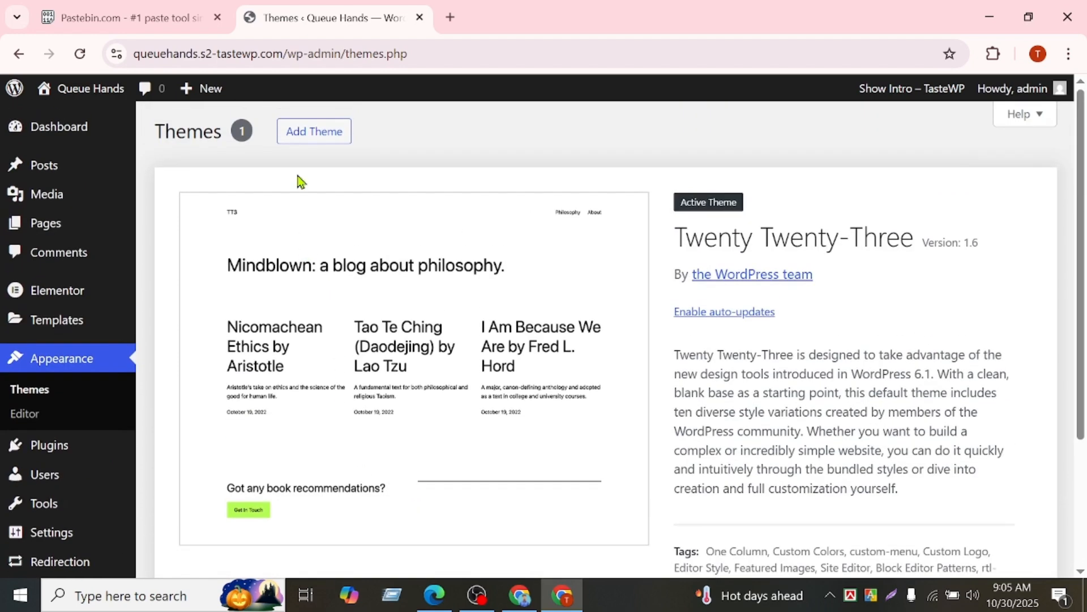
pyautogui.click(308, 136)
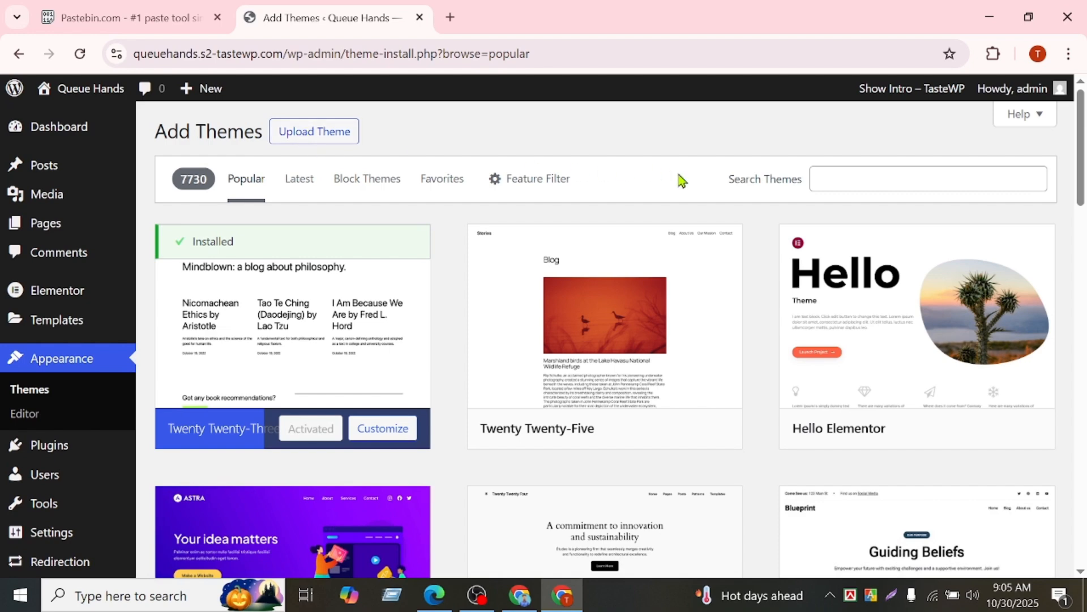
pyautogui.click(865, 170)
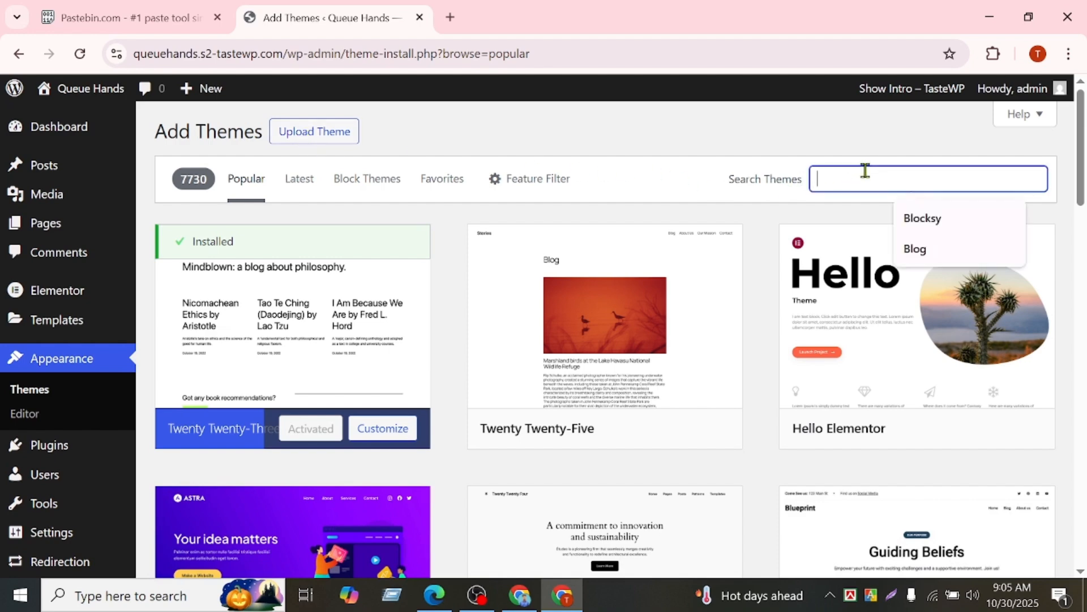
pyautogui.click(934, 223)
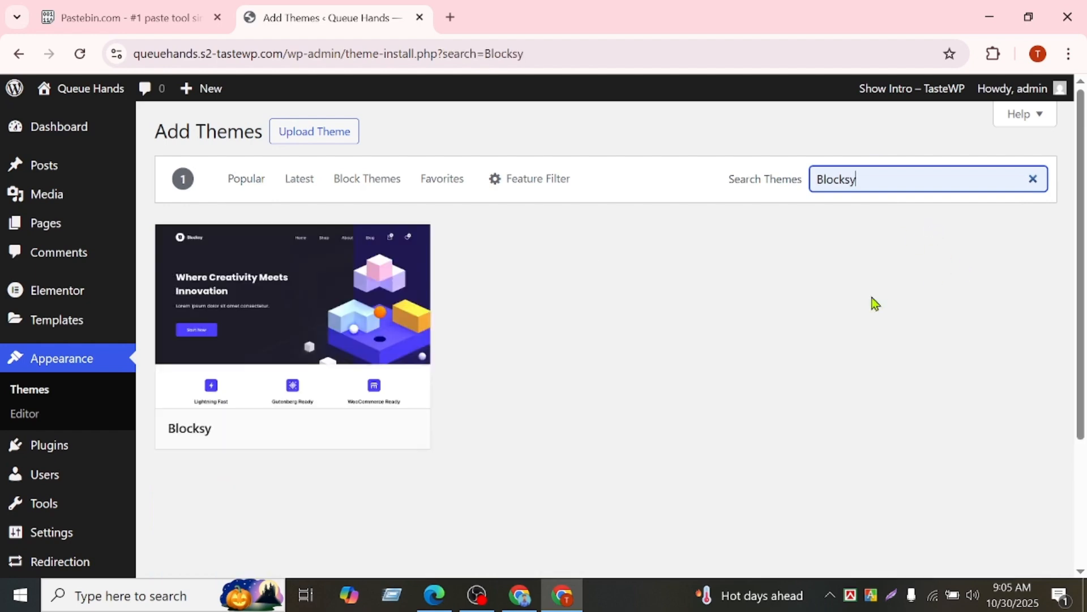
pyautogui.moveTo(315, 396)
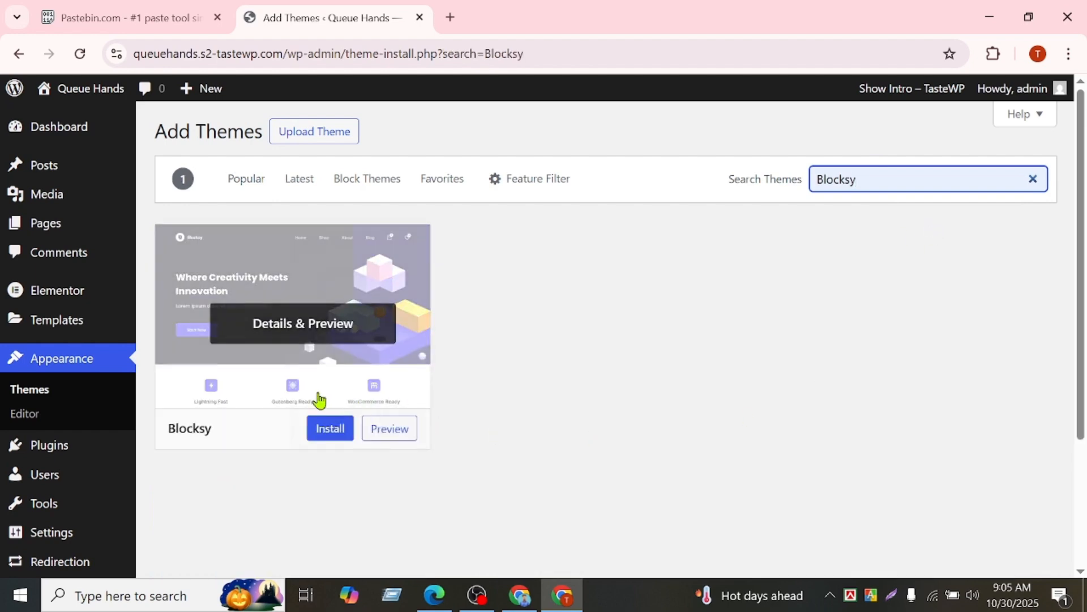
pyautogui.click(331, 431)
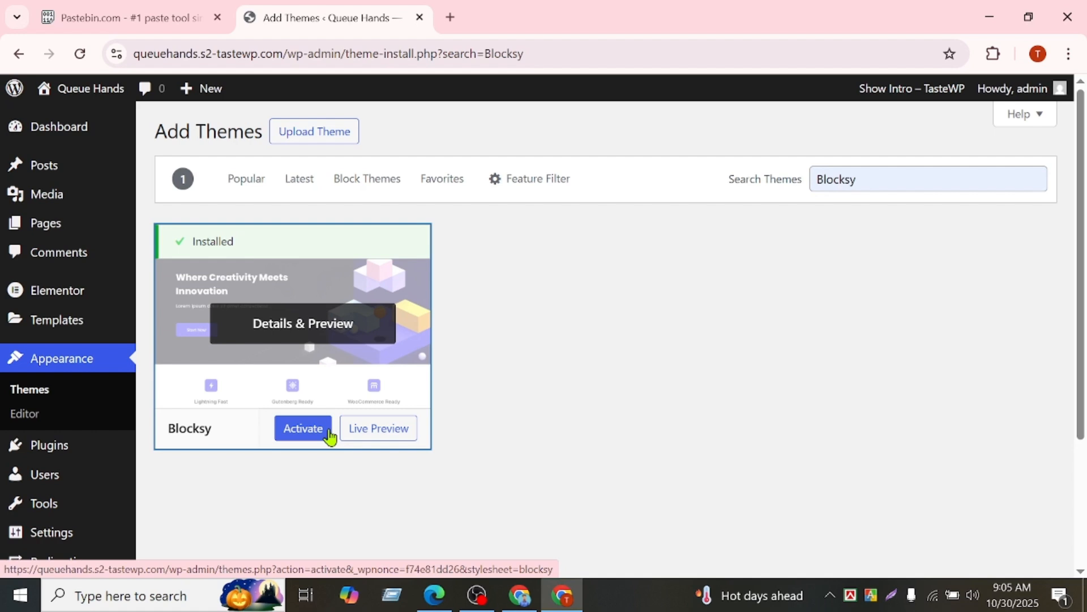
pyautogui.click(304, 422)
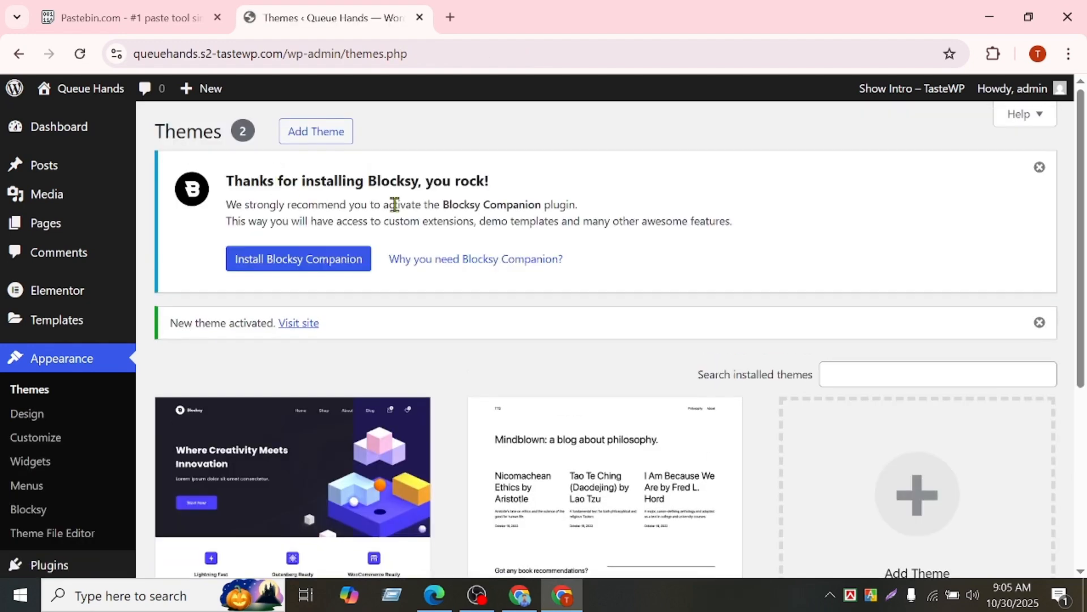
# - Search the installed plugins for "Start"
pyautogui.moveTo(1085, 176); pyautogui.dragTo(1081, 248)
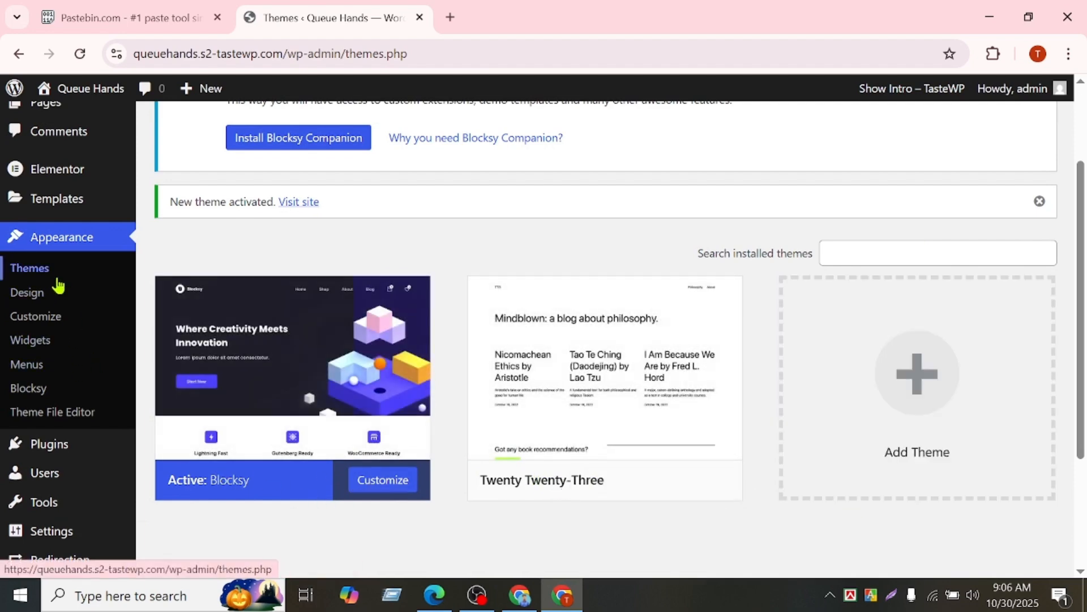
pyautogui.moveTo(108, 453)
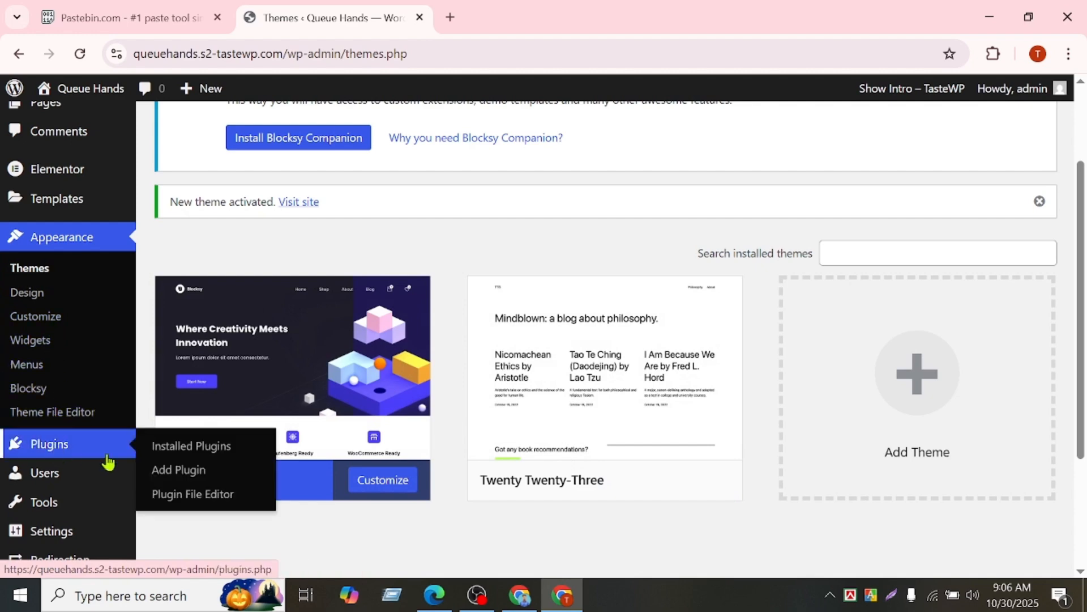
pyautogui.click(184, 453)
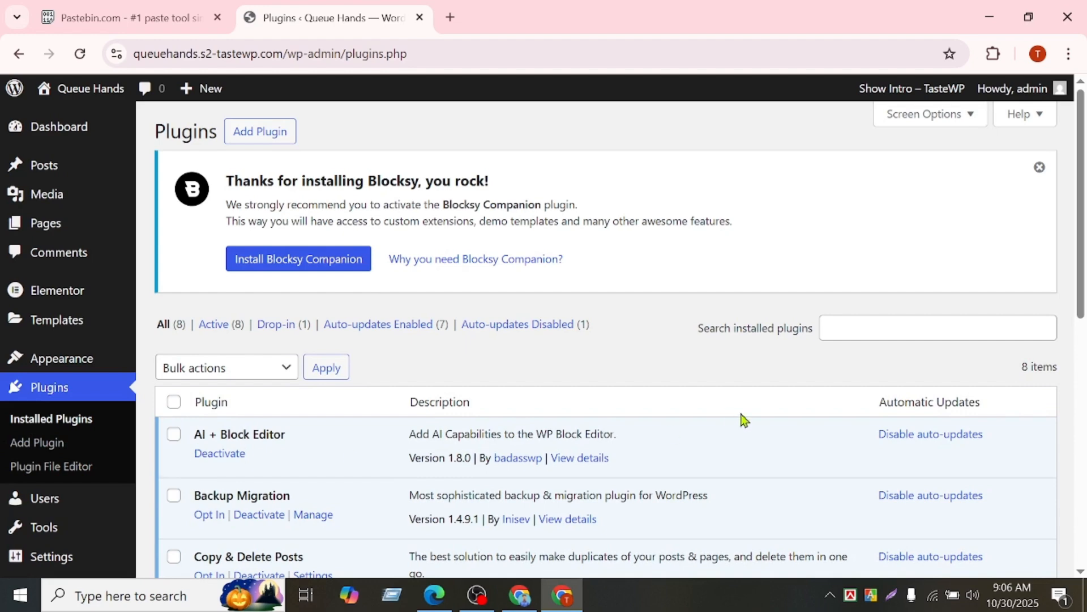
pyautogui.click(879, 329)
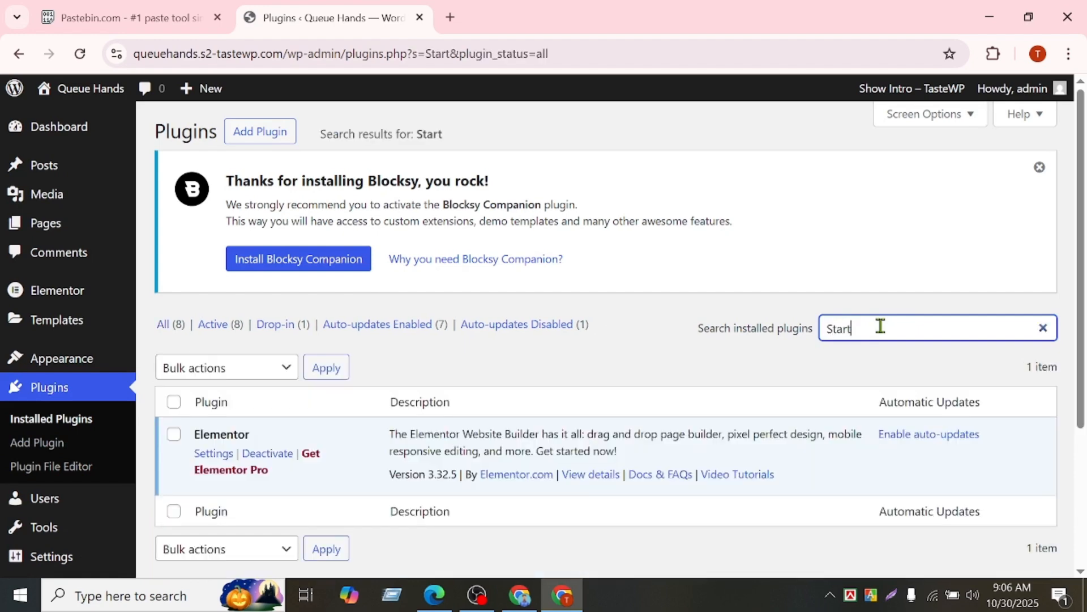
# - Search the plugins available to add for "Start", then install and activate the Starter Templates plugin by Brainstorm Force
pyautogui.click(243, 134)
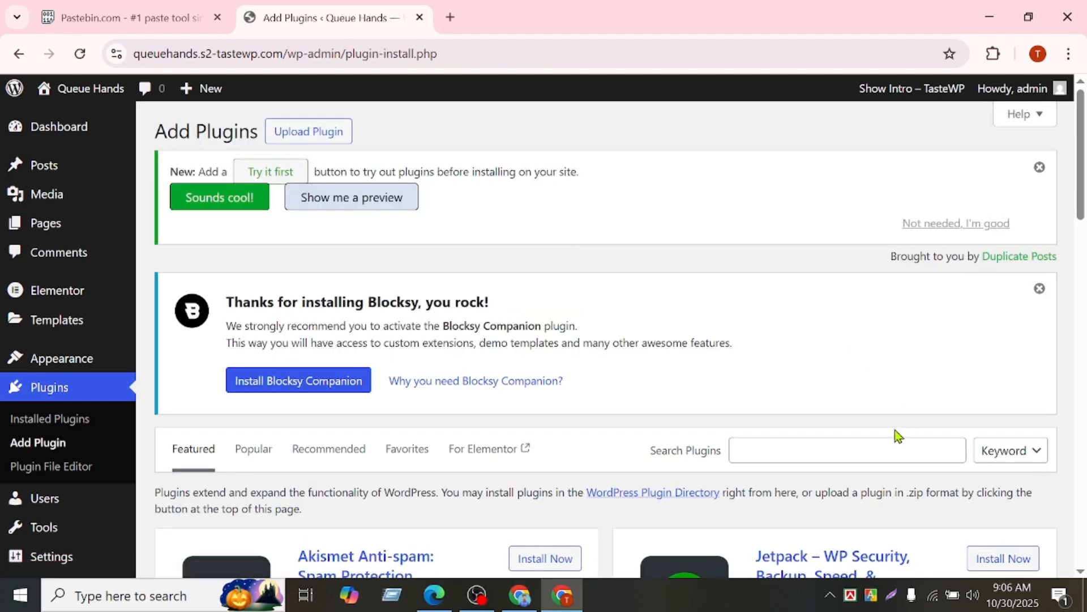
pyautogui.click(877, 452)
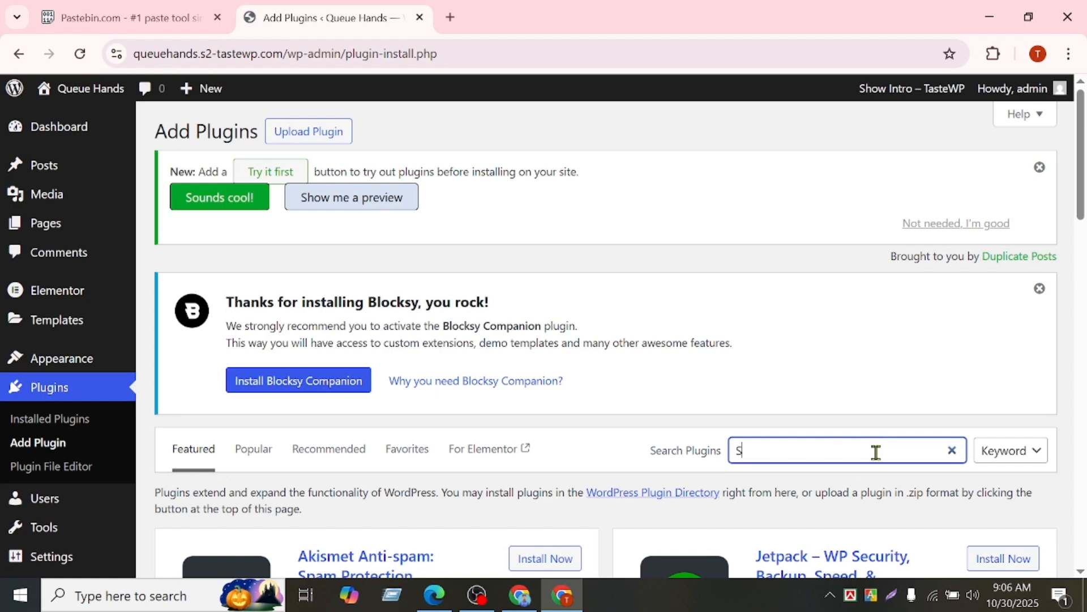
pyautogui.write('Start')
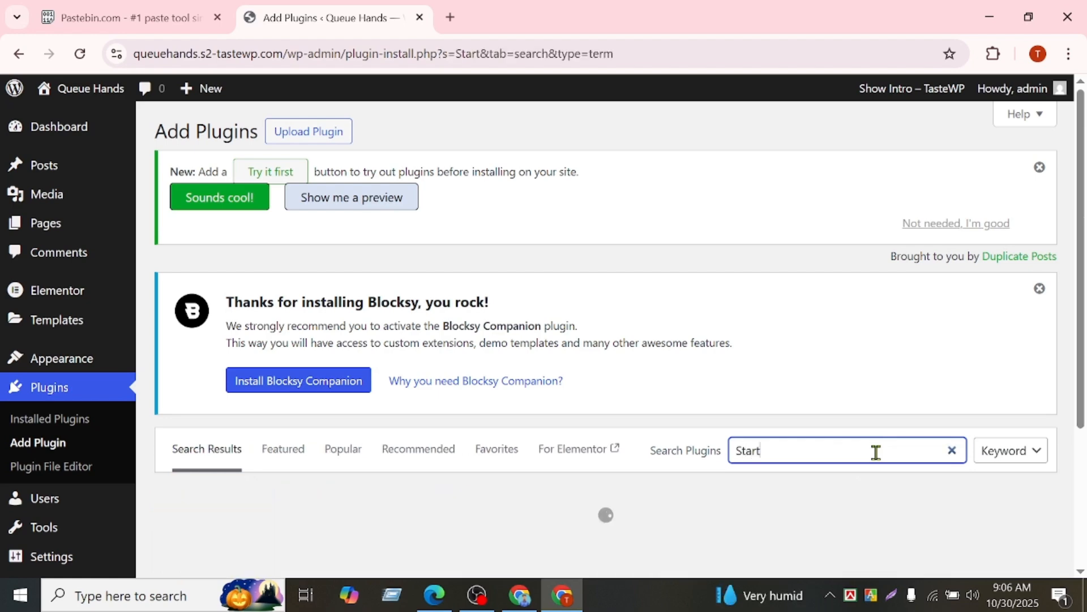
pyautogui.scroll(-3, 1046, 195)
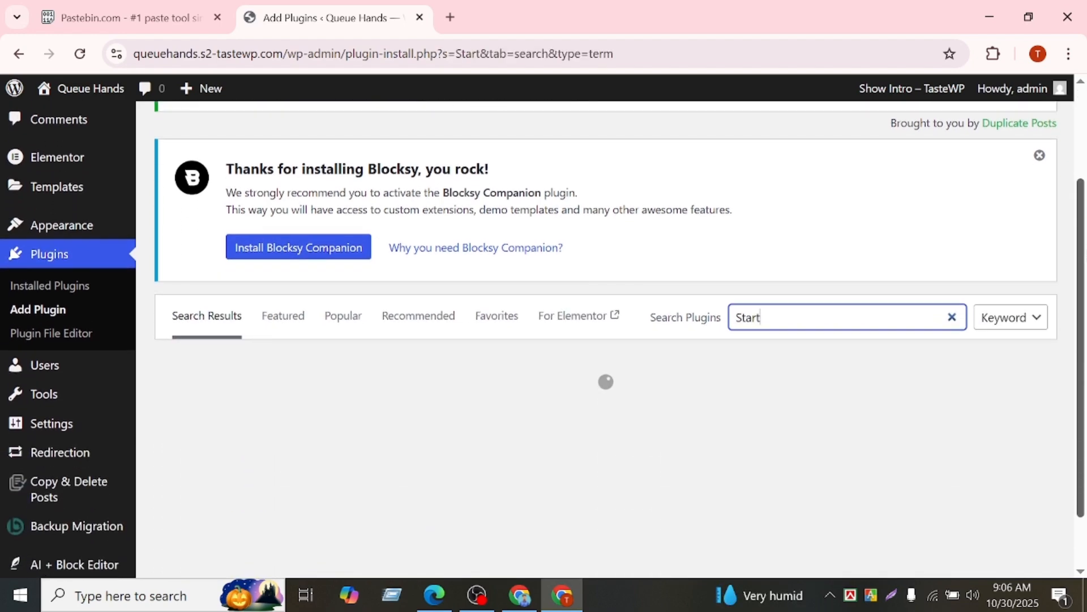
pyautogui.scroll(-15, 606, 340)
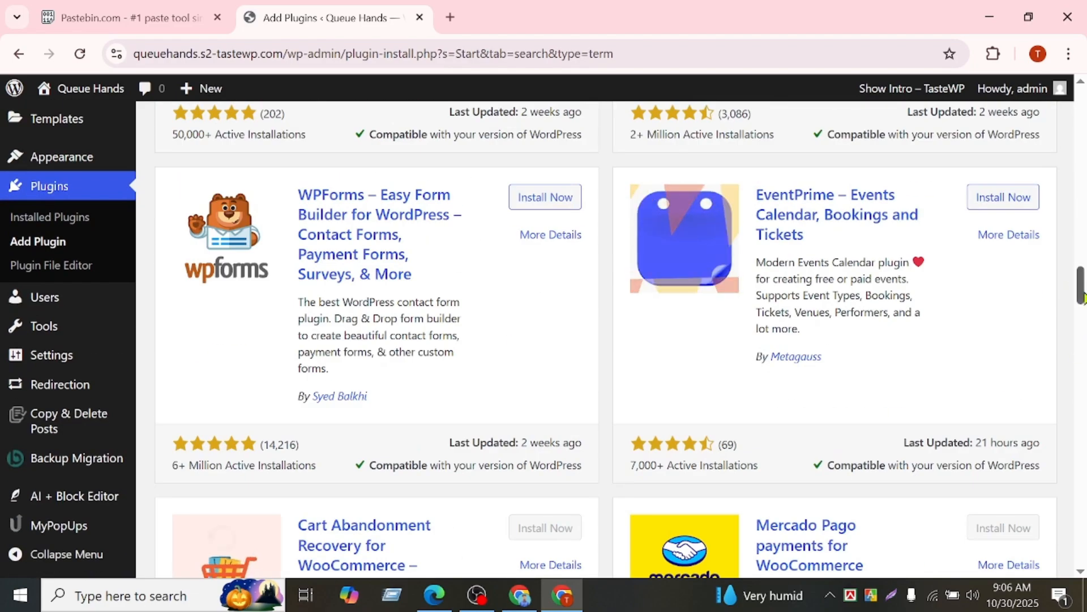
pyautogui.moveTo(1083, 280); pyautogui.dragTo(1082, 223)
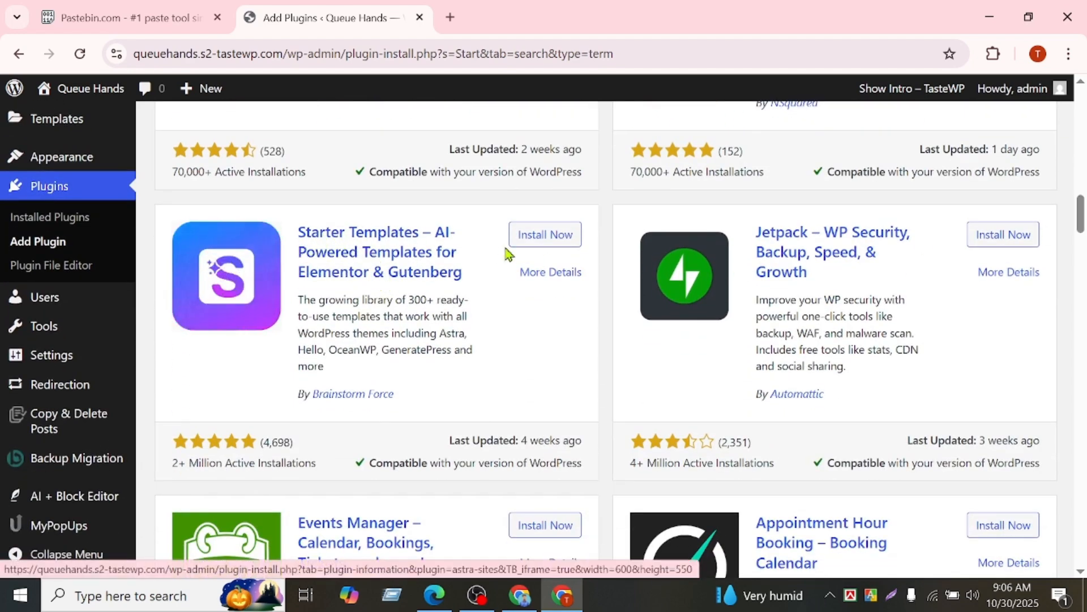
pyautogui.click(526, 241)
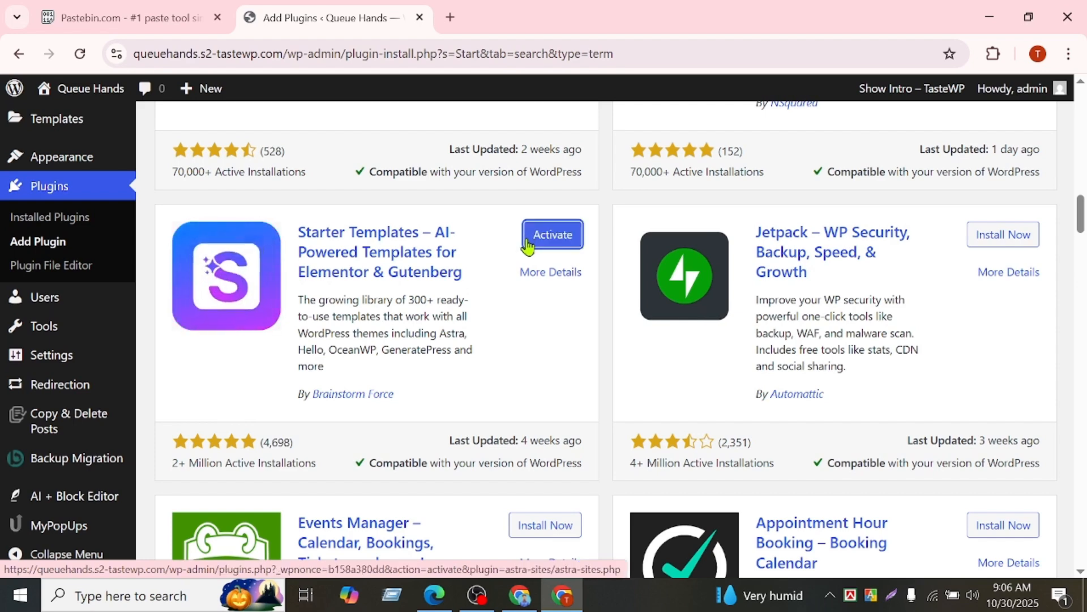
pyautogui.click(547, 241)
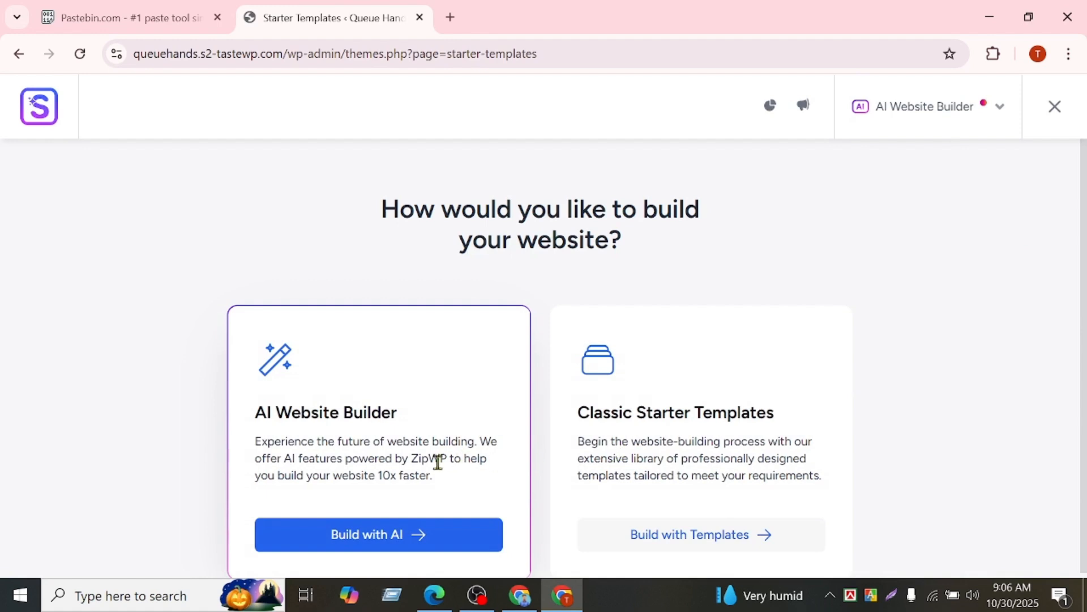
# - Read the descriptions of the AI Website Builder and Classic Starter Templates options
pyautogui.moveTo(247, 413); pyautogui.dragTo(405, 420)
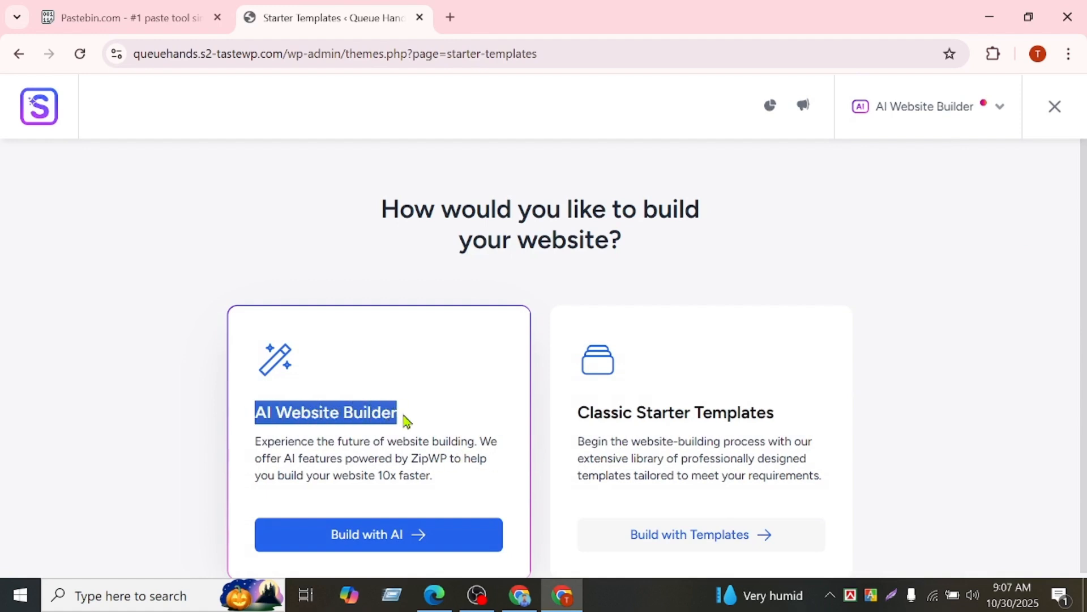
pyautogui.click(409, 422)
pyautogui.moveTo(251, 450); pyautogui.dragTo(442, 481)
pyautogui.click(577, 419)
pyautogui.moveTo(577, 415); pyautogui.dragTo(786, 417)
pyautogui.click(577, 439)
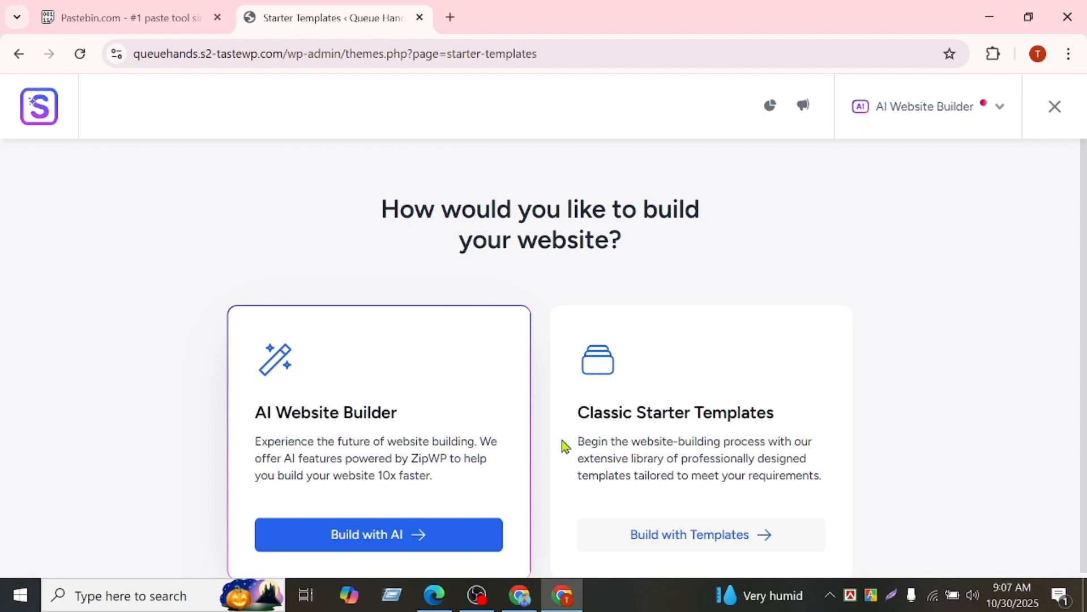
pyautogui.moveTo(575, 442); pyautogui.dragTo(835, 477)
# - Choose to build the website with Classic Starter Templates and select Elementor as the page builder
pyautogui.click(740, 537)
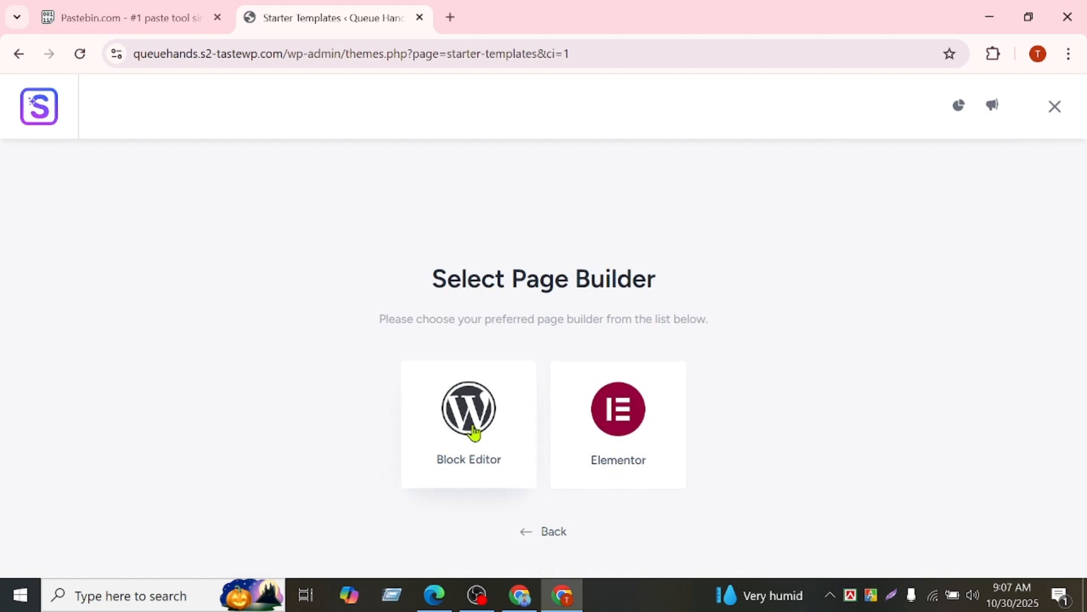
pyautogui.click(622, 429)
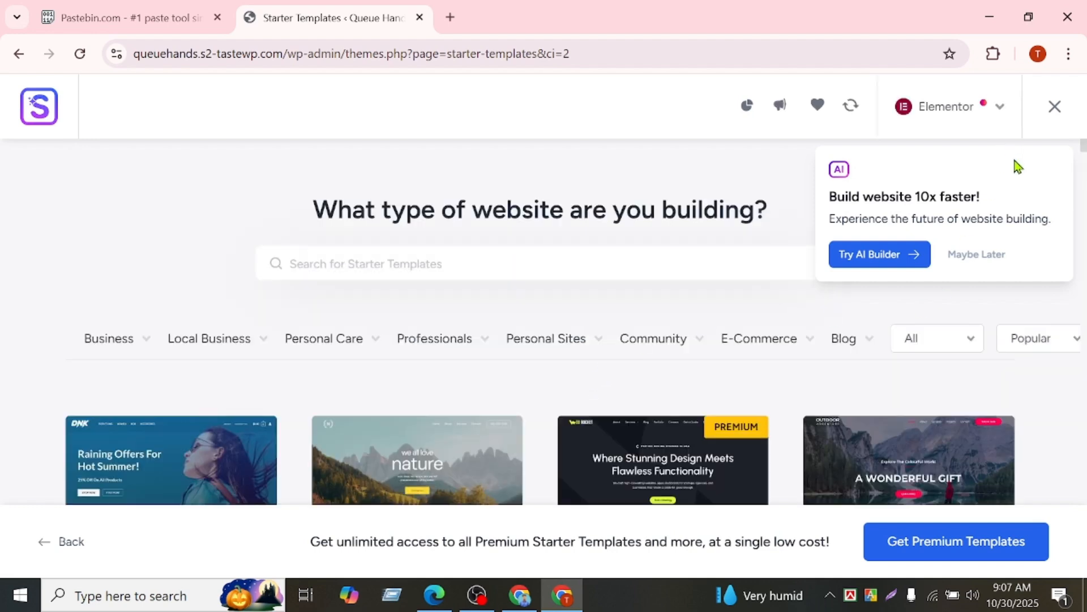
pyautogui.click(972, 113)
pyautogui.click(925, 201)
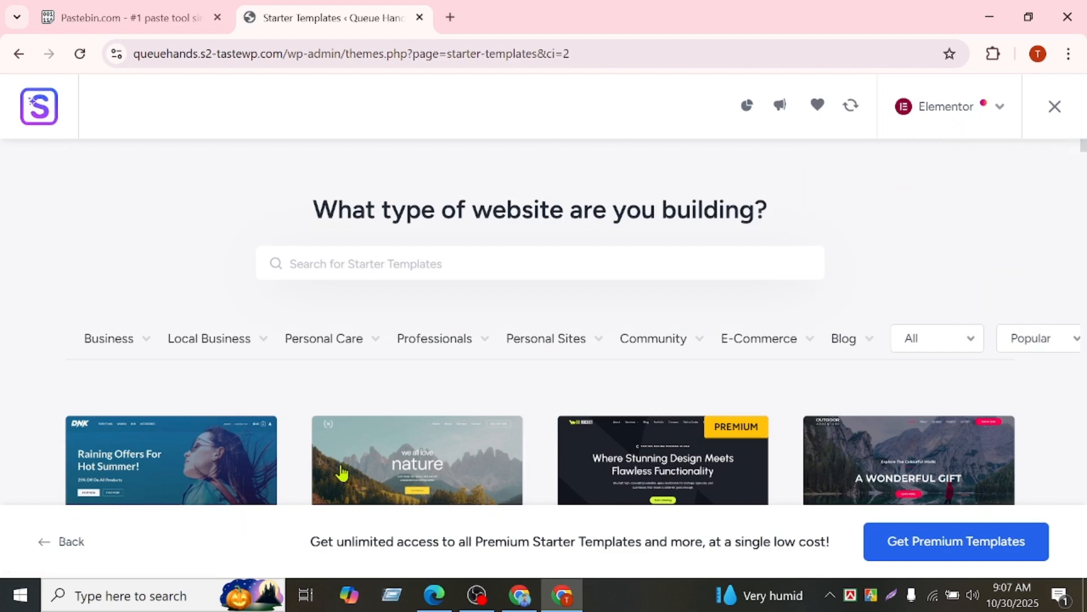
# - Filter the starter templates to the Portfolio & CV category of Personal Sites
pyautogui.scroll(-5, 1081, 154)
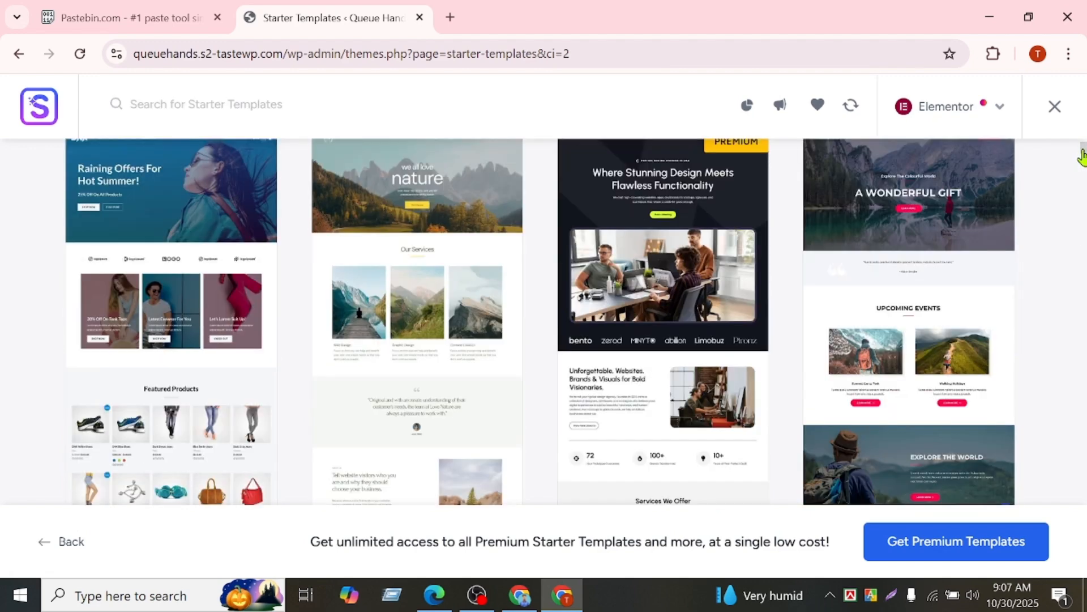
pyautogui.scroll(5, 1082, 154)
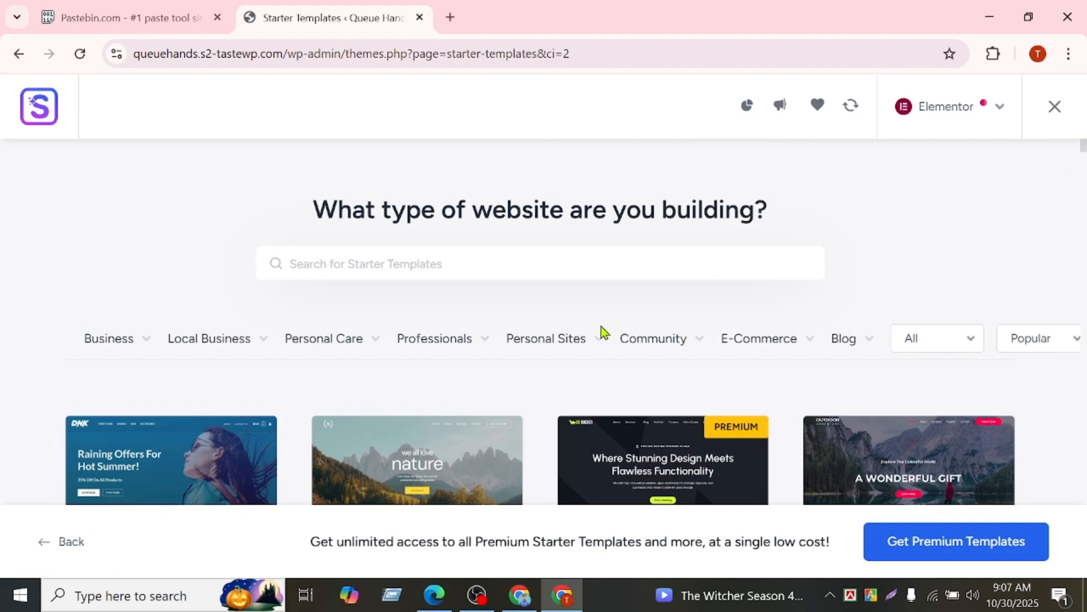
pyautogui.moveTo(548, 350)
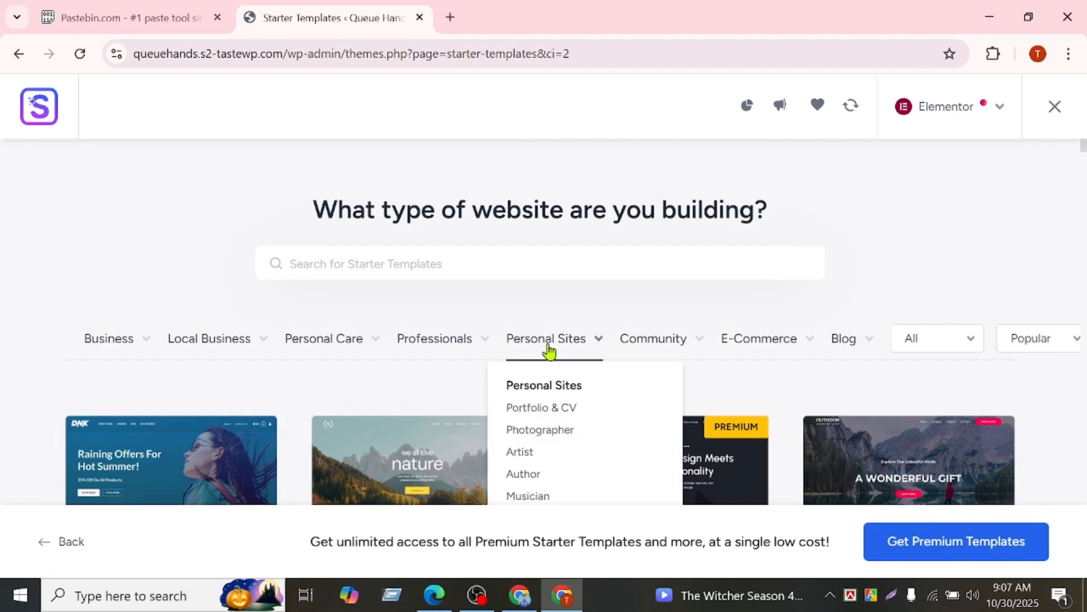
pyautogui.click(563, 409)
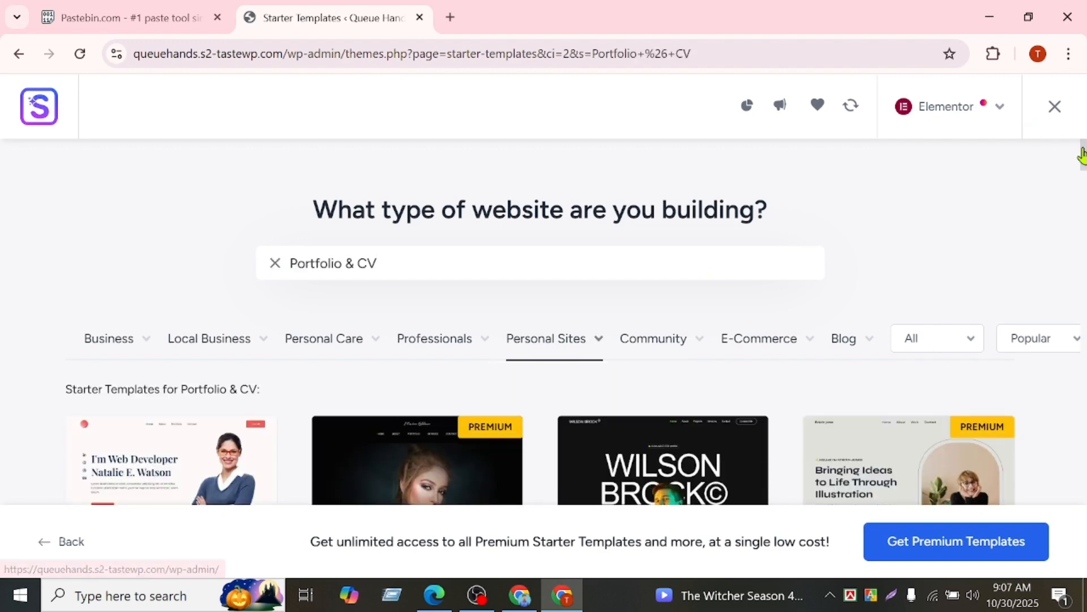
# - Open the Visual Artist Portfolio template in a new browser tab
pyautogui.scroll(-3, 1083, 165)
pyautogui.moveTo(1083, 165); pyautogui.dragTo(1083, 205)
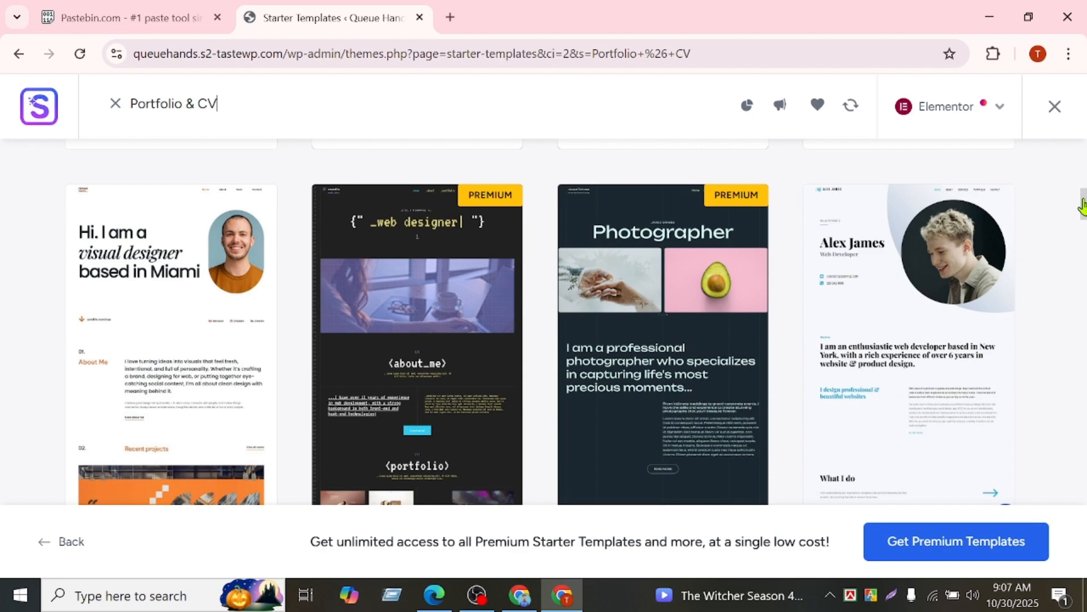
pyautogui.moveTo(1083, 207)
pyautogui.mouseDown()
pyautogui.moveTo(1083, 229)
pyautogui.moveTo(1083, 218)
pyautogui.mouseUp()
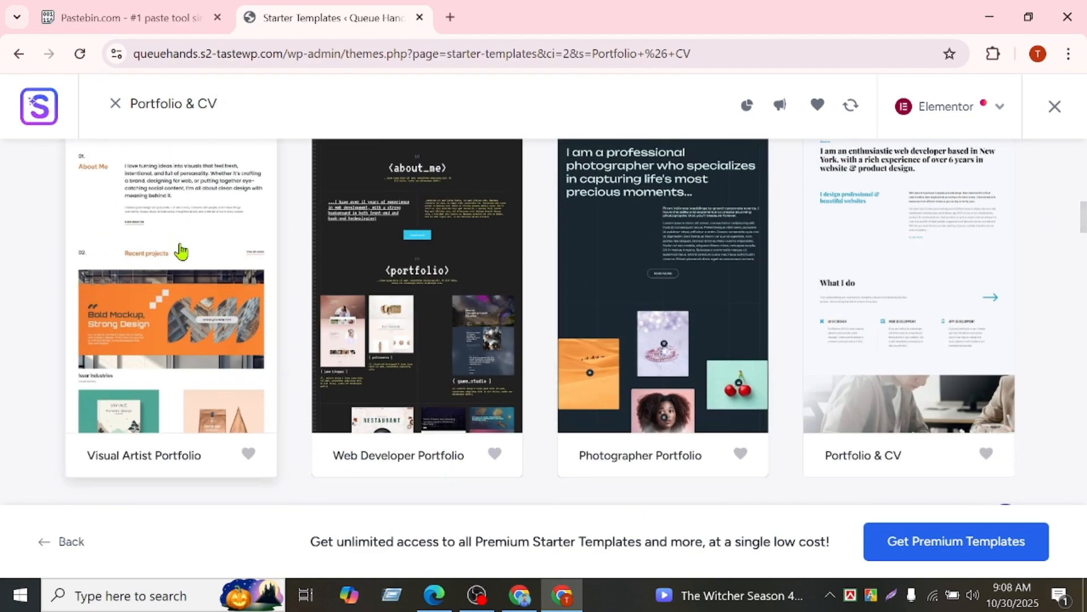
pyautogui.rightClick(179, 188)
pyautogui.click(203, 203)
# - Browse the remaining Portfolio & CV templates through the list and return to its beginning
pyautogui.moveTo(1083, 219); pyautogui.dragTo(1083, 347)
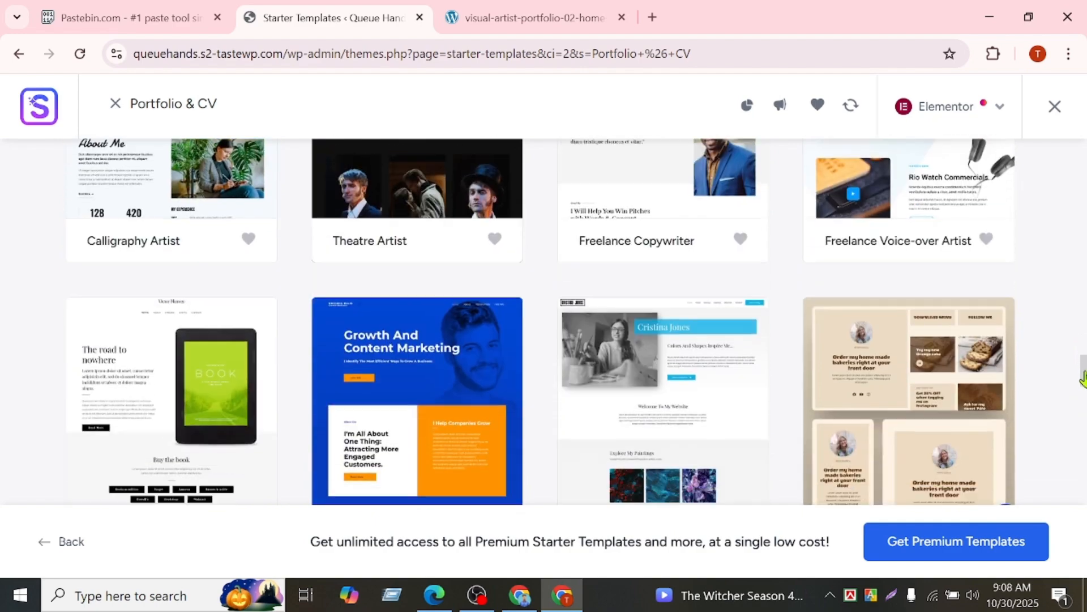
pyautogui.moveTo(1083, 377); pyautogui.dragTo(1083, 391)
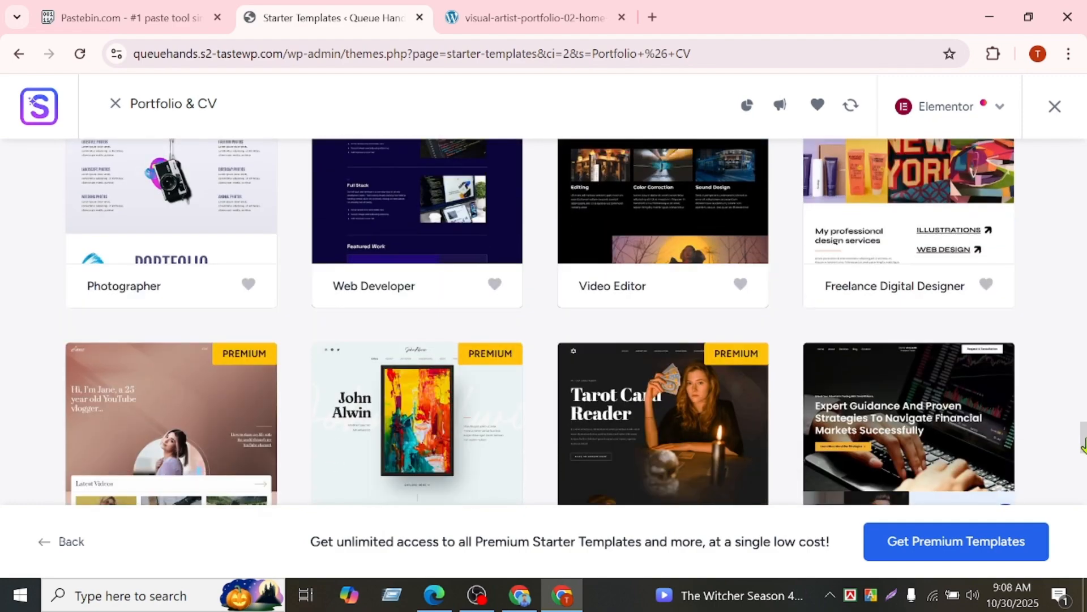
pyautogui.moveTo(1083, 444); pyautogui.dragTo(1083, 485)
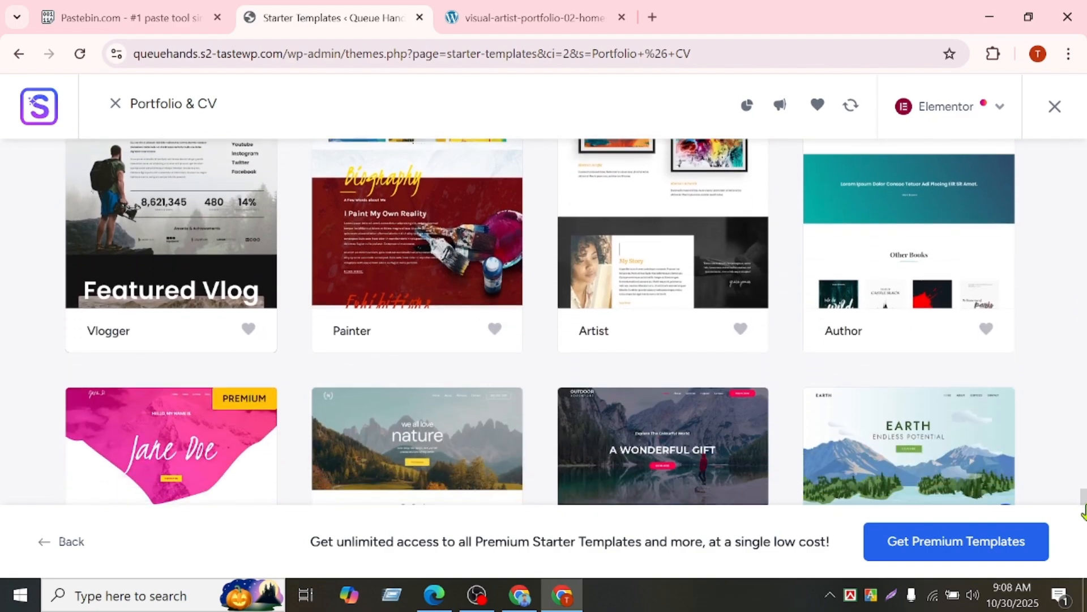
pyautogui.moveTo(1083, 510); pyautogui.dragTo(1083, 527)
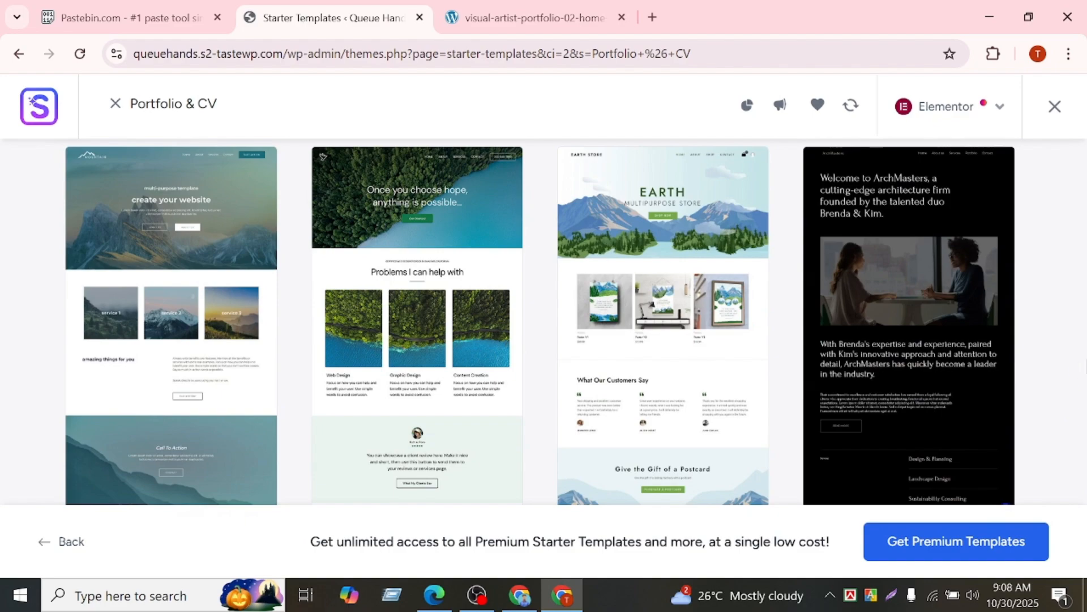
pyautogui.click(1085, 375)
pyautogui.moveTo(1085, 372)
pyautogui.mouseDown()
pyautogui.moveTo(1082, 591)
pyautogui.moveTo(1053, 247)
pyautogui.moveTo(1062, 143)
pyautogui.mouseUp()
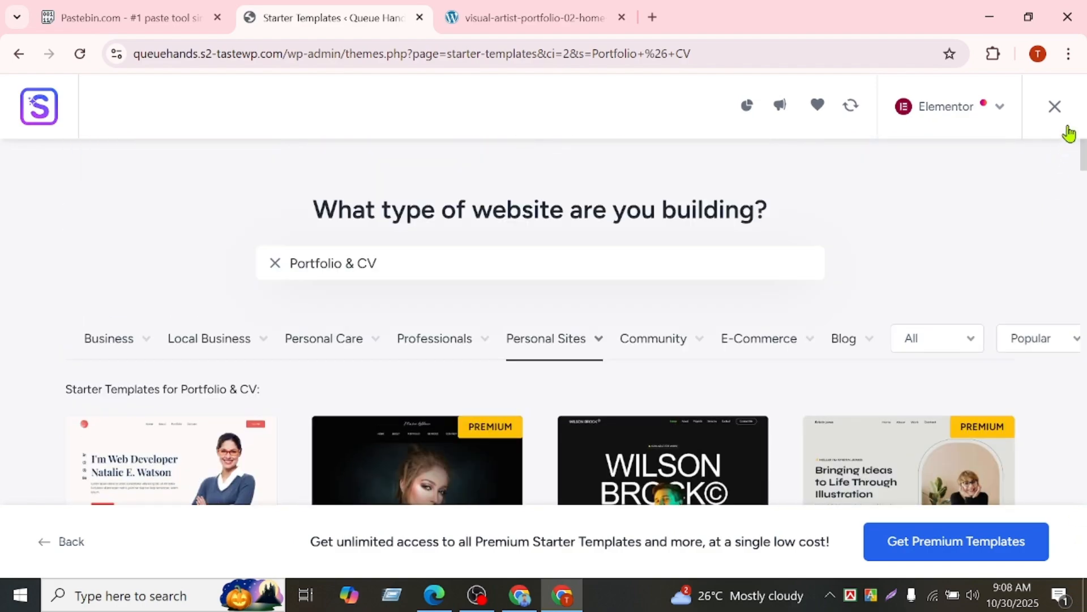
# - Look through the subcategories offered under each starter template category, from Business and Local Business to E-Commerce and Blog
pyautogui.moveTo(327, 347)
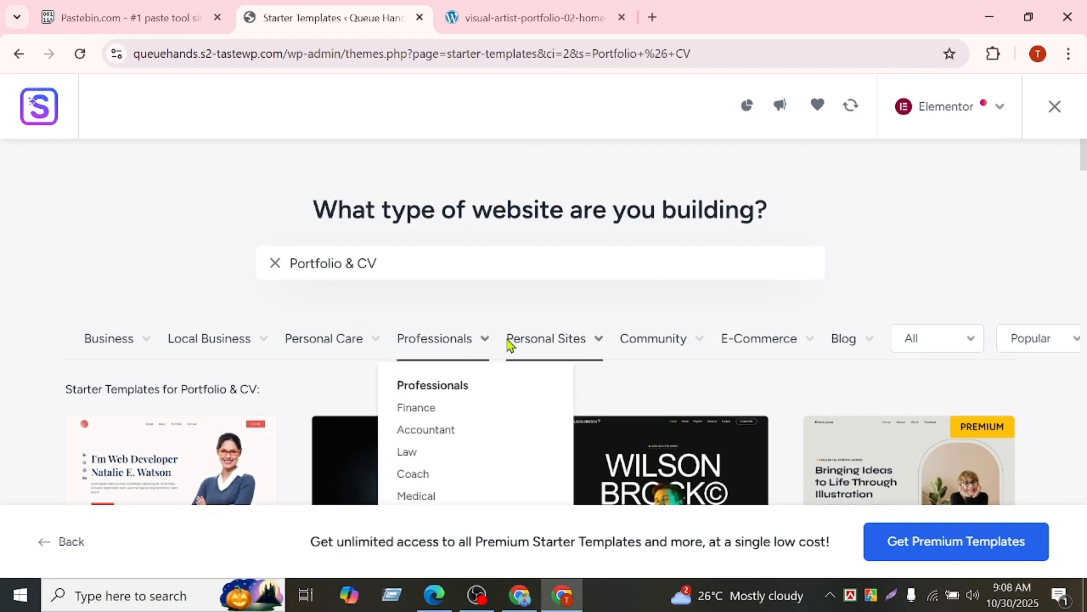
pyautogui.moveTo(543, 342)
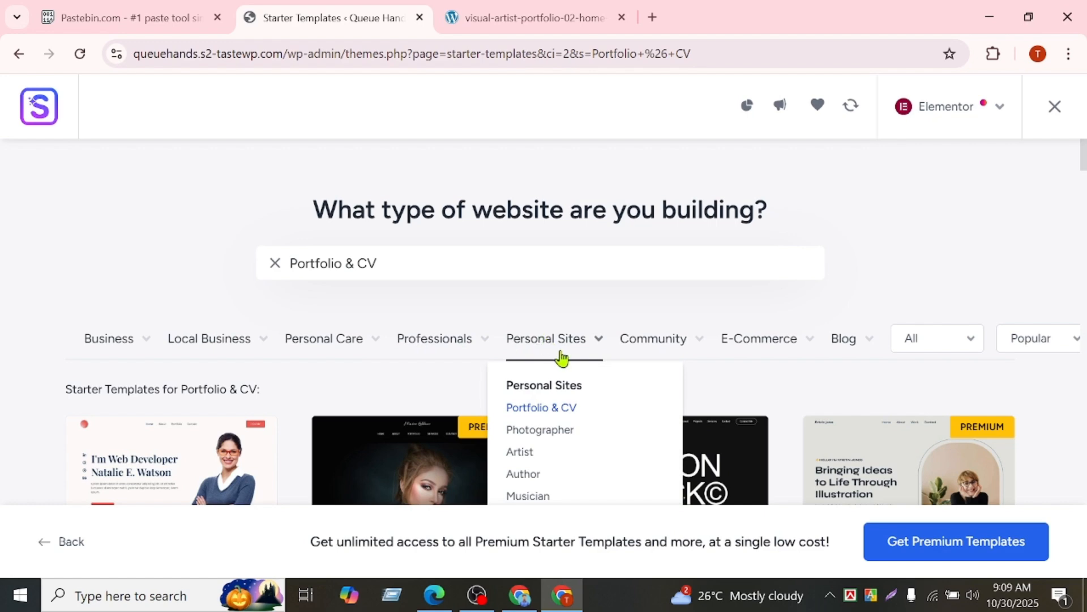
pyautogui.moveTo(1084, 162); pyautogui.dragTo(1084, 174)
pyautogui.moveTo(548, 163)
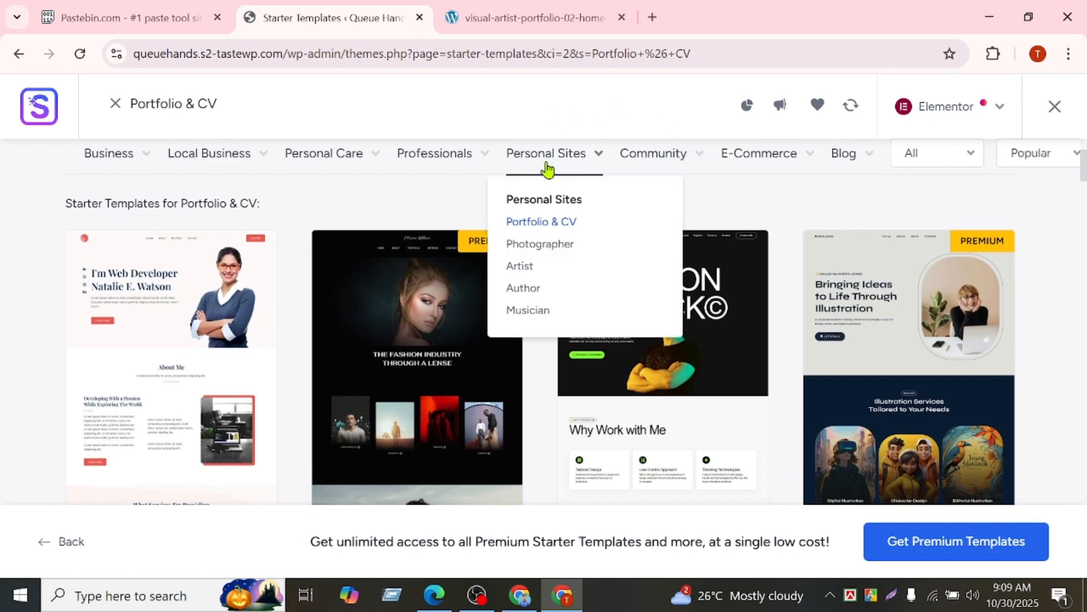
pyautogui.moveTo(667, 159)
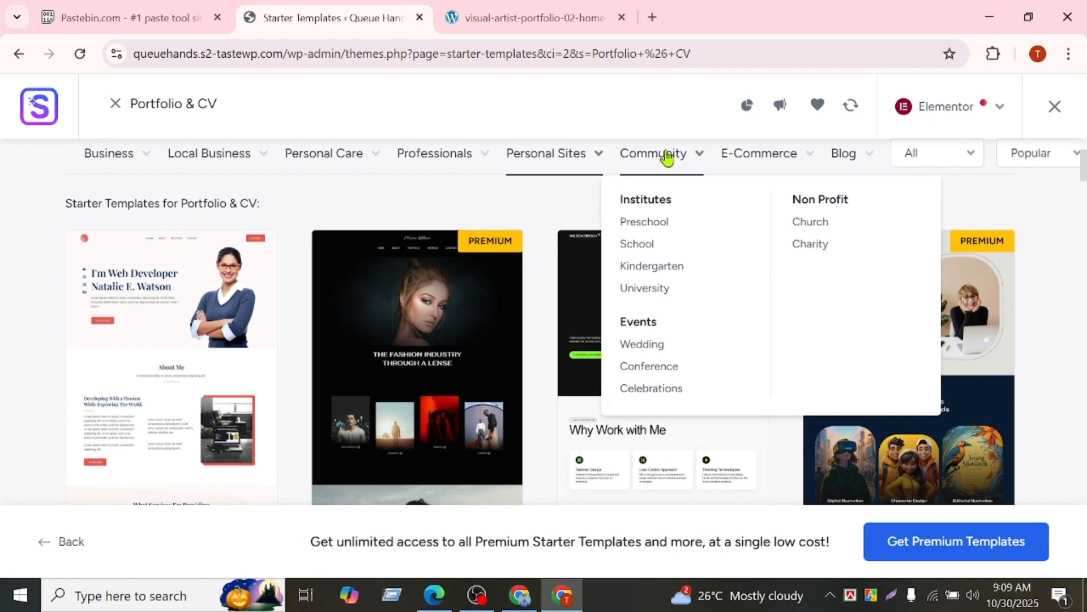
pyautogui.moveTo(768, 157)
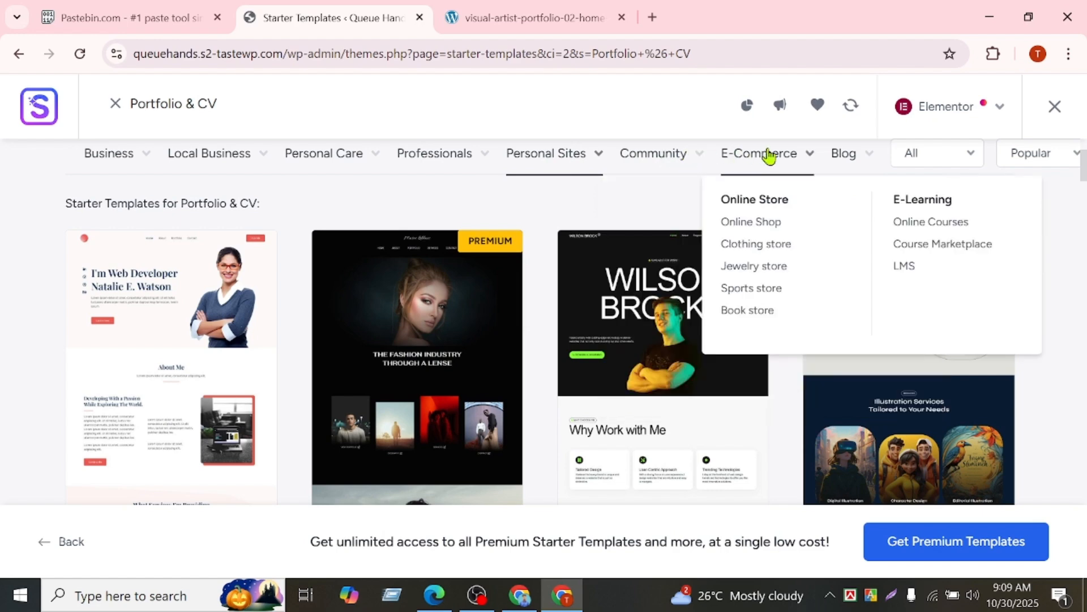
pyautogui.moveTo(843, 160)
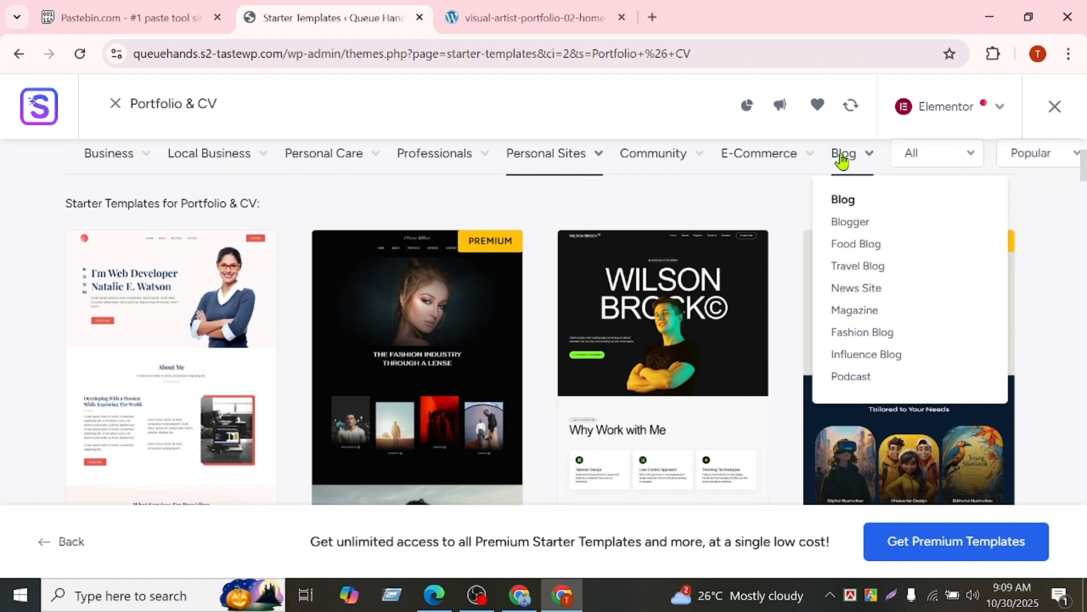
pyautogui.moveTo(146, 167)
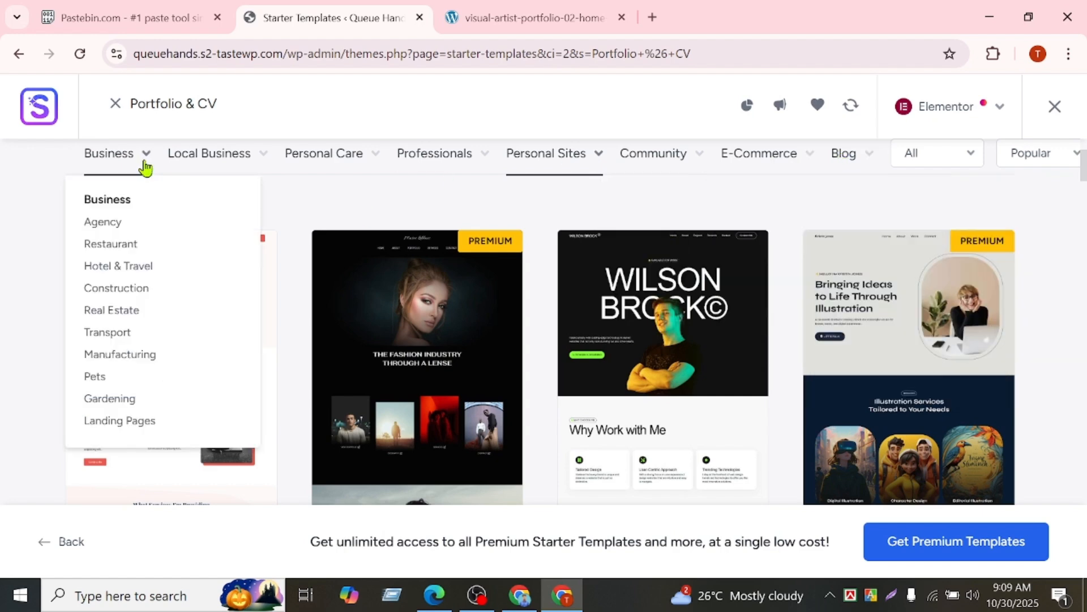
pyautogui.moveTo(208, 161)
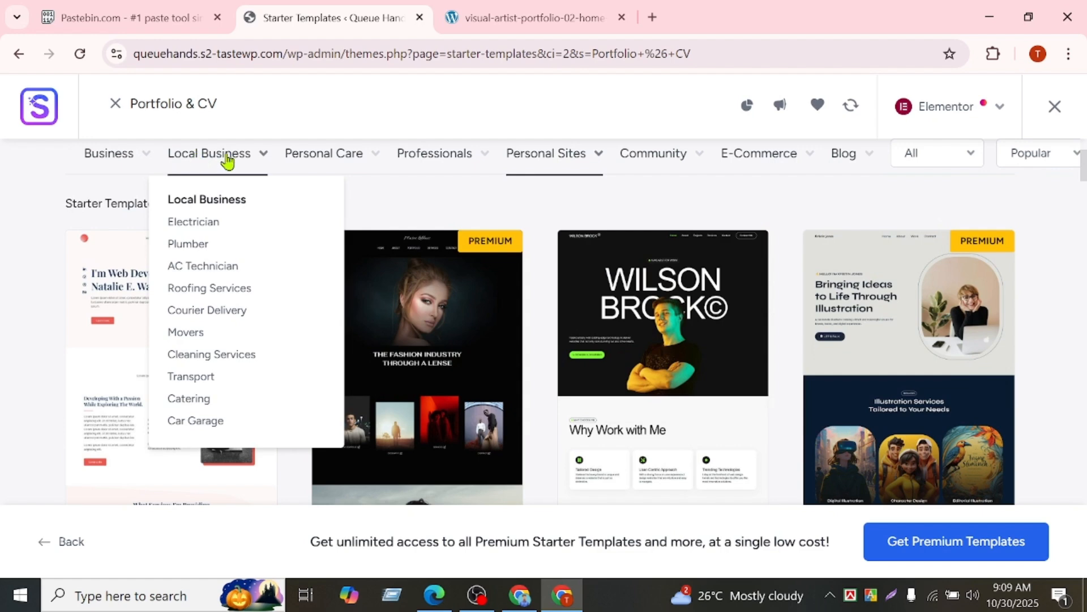
pyautogui.moveTo(328, 168)
pyautogui.moveTo(418, 168)
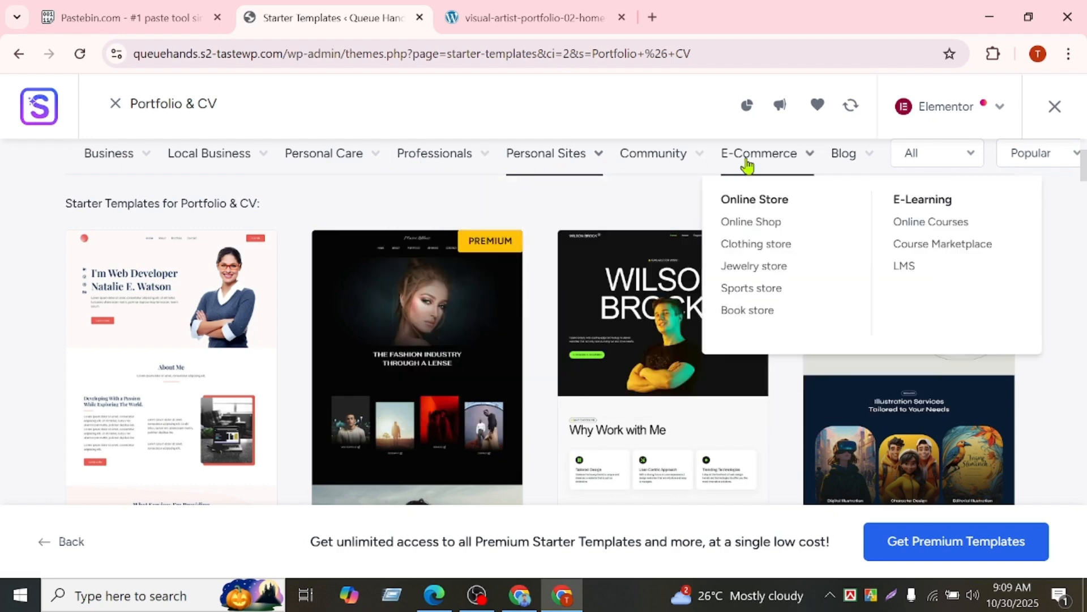
pyautogui.moveTo(1081, 187); pyautogui.dragTo(1084, 166)
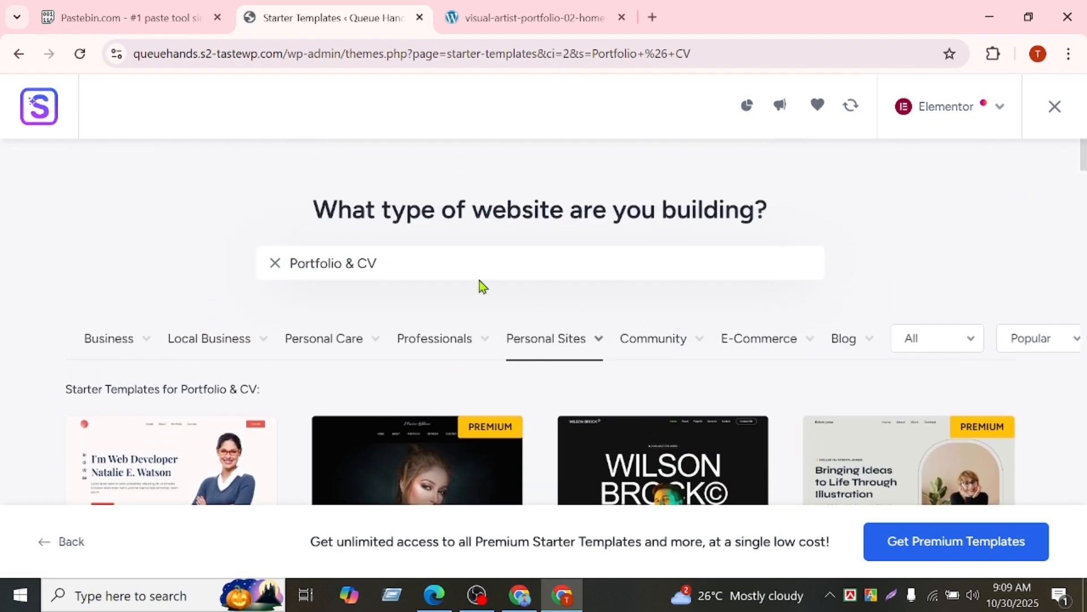
# - Search the starter templates for SEO, browse the results and glance at the opened Visual Artist Portfolio preview image
pyautogui.moveTo(422, 272); pyautogui.dragTo(260, 270)
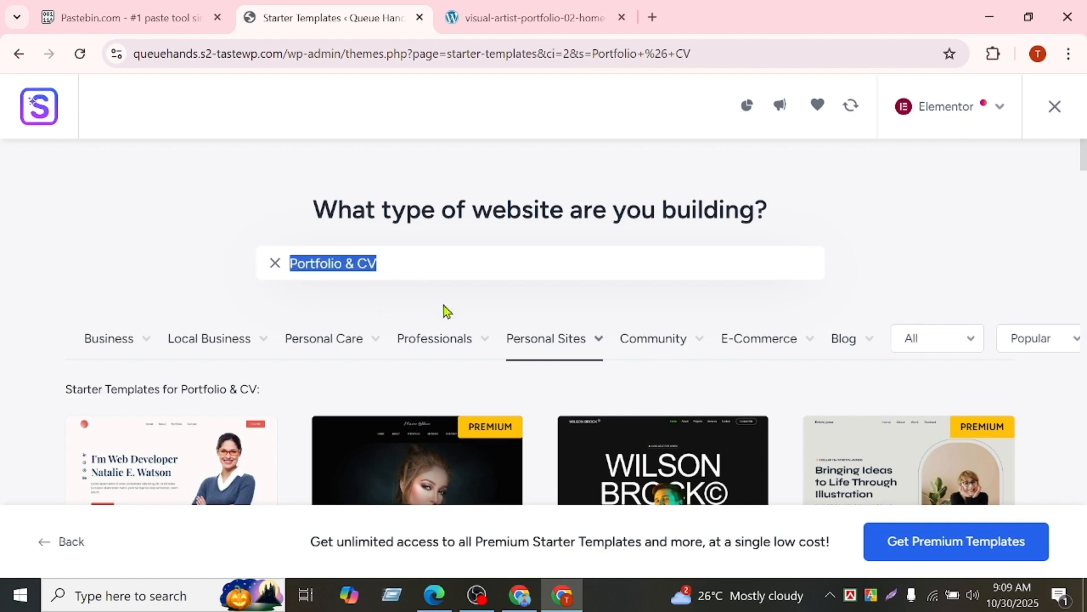
pyautogui.write('SEO')
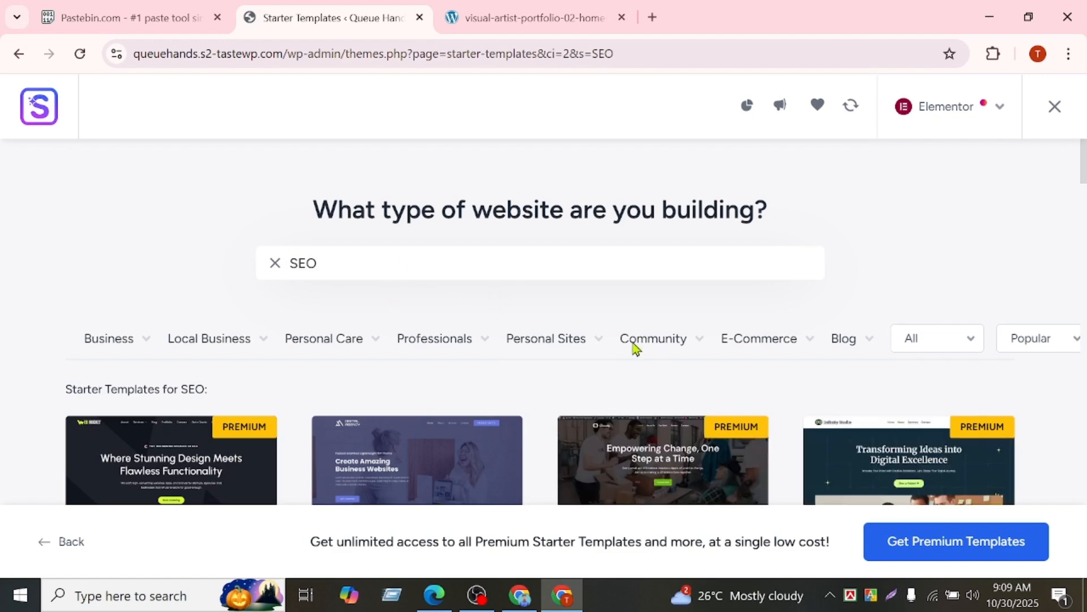
pyautogui.moveTo(1083, 167); pyautogui.dragTo(1075, 286)
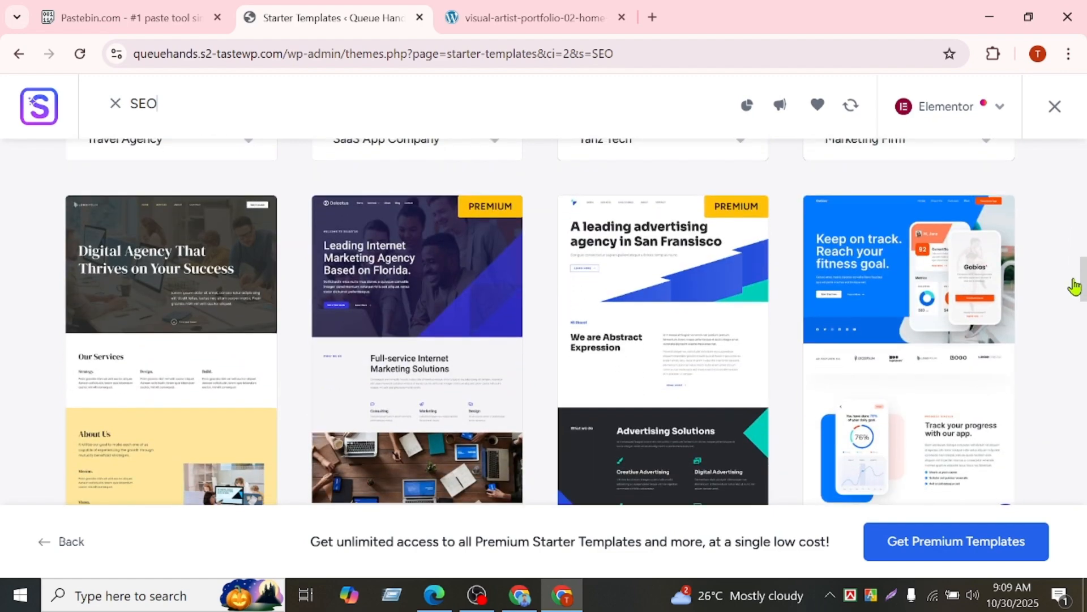
pyautogui.moveTo(1075, 286); pyautogui.dragTo(1083, 481)
pyautogui.click(459, 7)
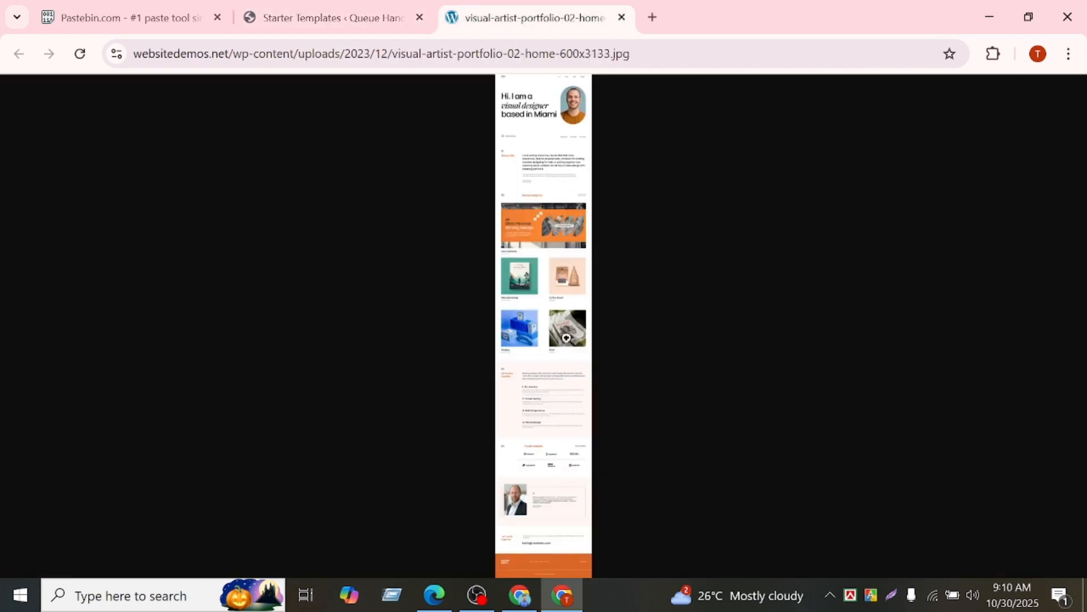
pyautogui.click(363, 11)
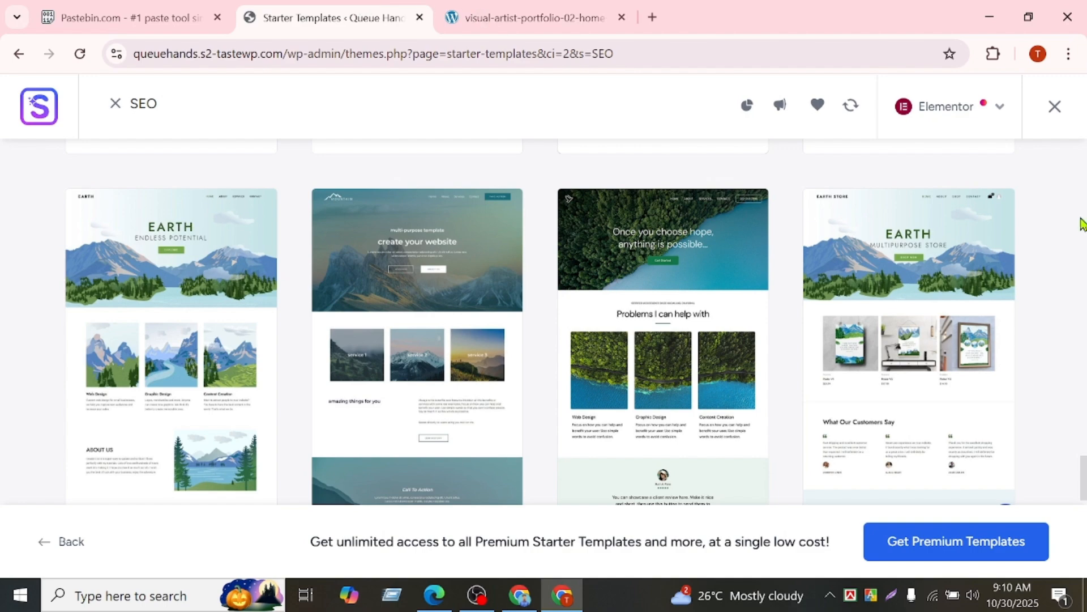
# - Filter the starter templates by Portfolio & CV under Personal Sites again and close the Visual Artist Portfolio preview image
pyautogui.moveTo(1083, 469); pyautogui.dragTo(1046, 138)
pyautogui.moveTo(614, 347)
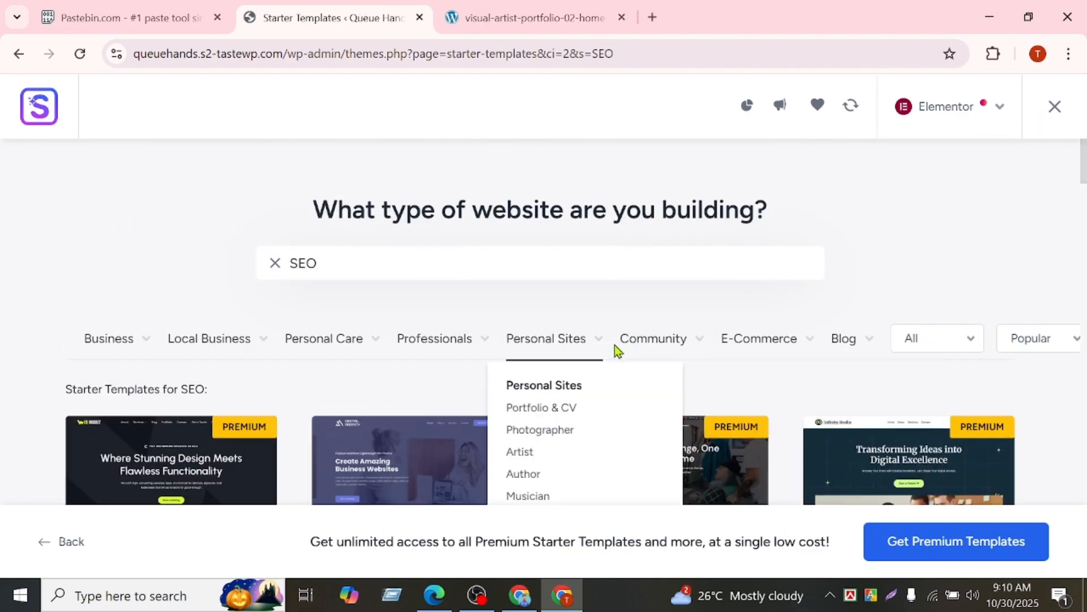
pyautogui.click(570, 412)
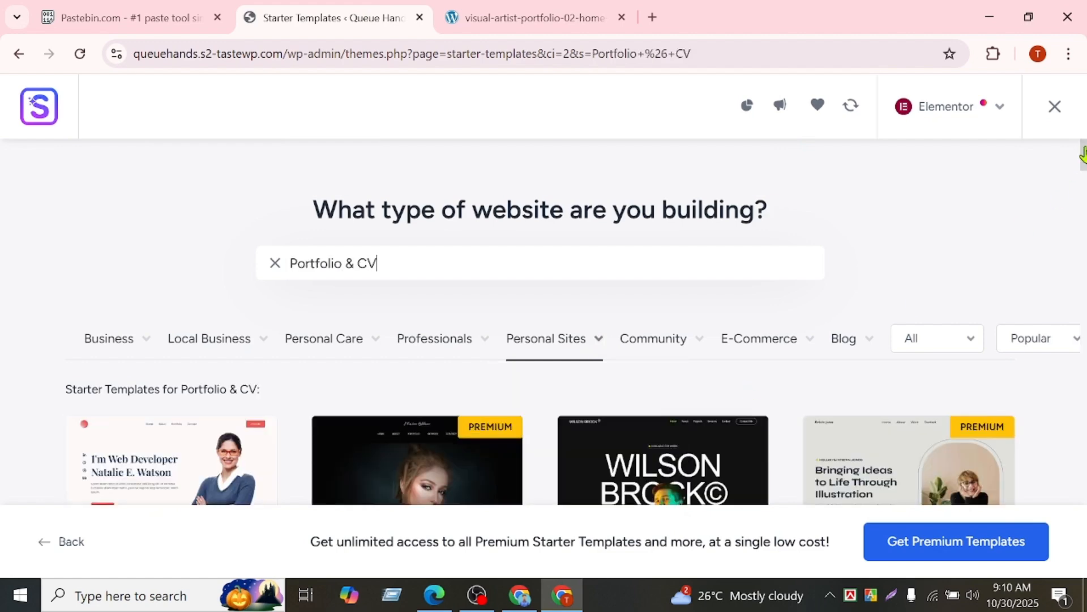
pyautogui.click(622, 18)
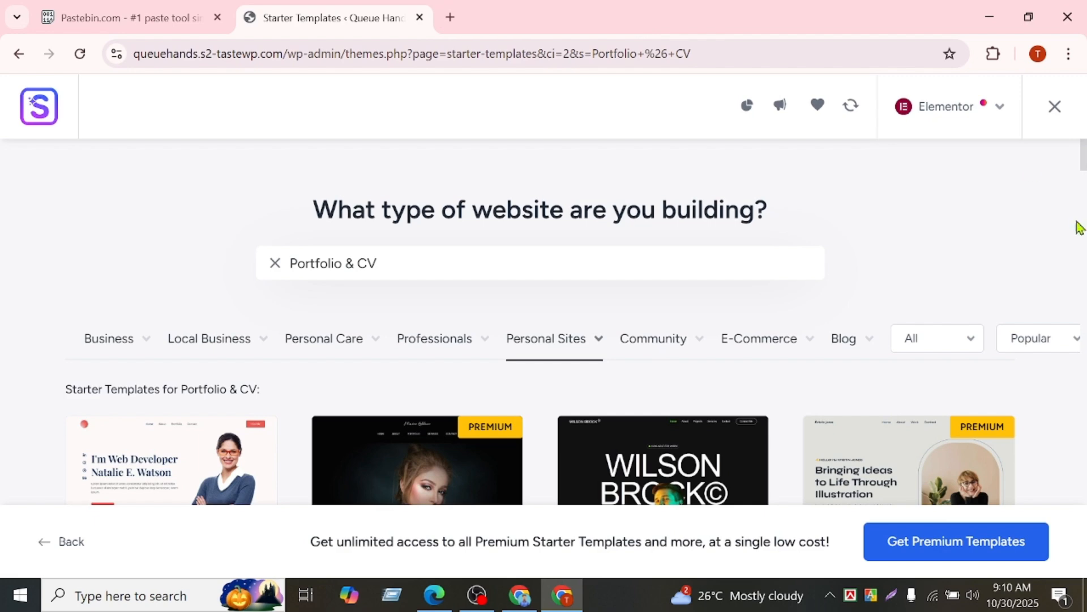
# - Select the Visual Artist Portfolio template from the Portfolio & CV results for customization
pyautogui.scroll(-7, 1076, 181)
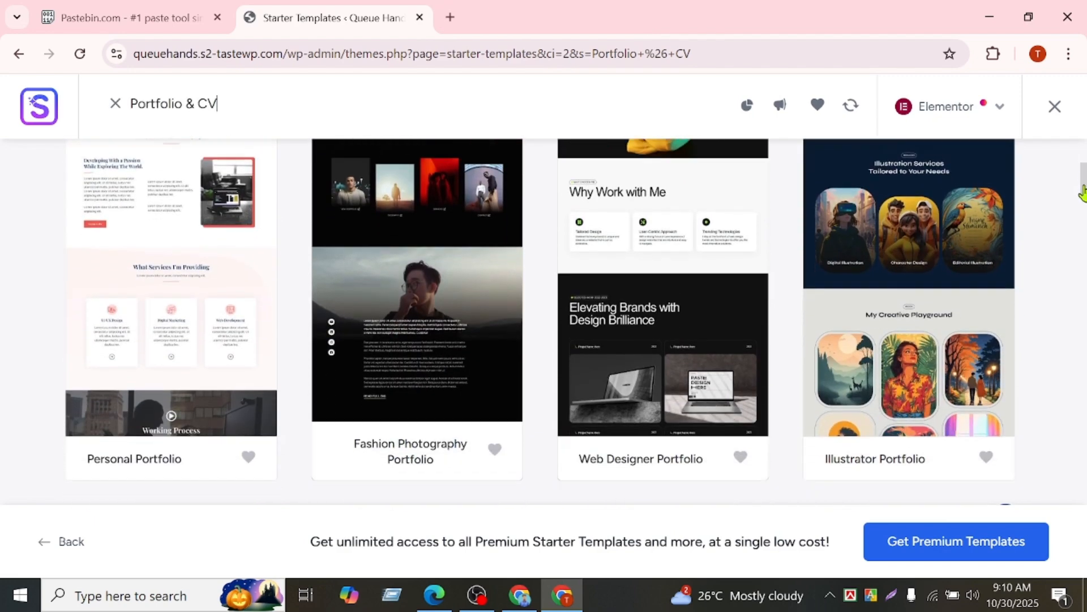
pyautogui.moveTo(1082, 193); pyautogui.dragTo(1082, 236)
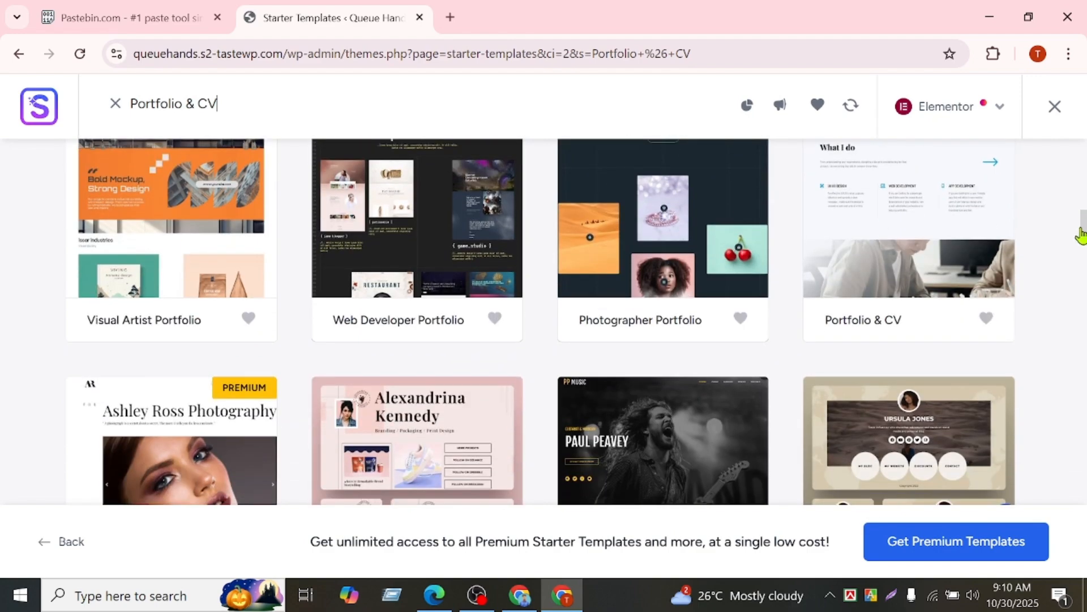
pyautogui.click(163, 227)
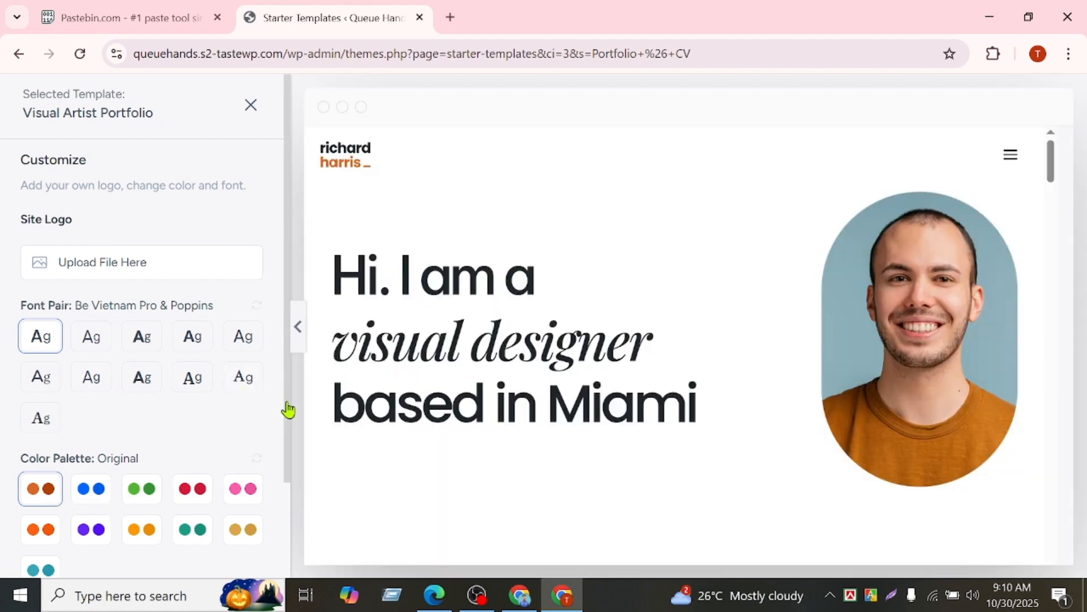
# - Try the red Style 3 color palette, settle on the blue Style 1 palette and continue to the feature selection
pyautogui.scroll(-2, 287, 408)
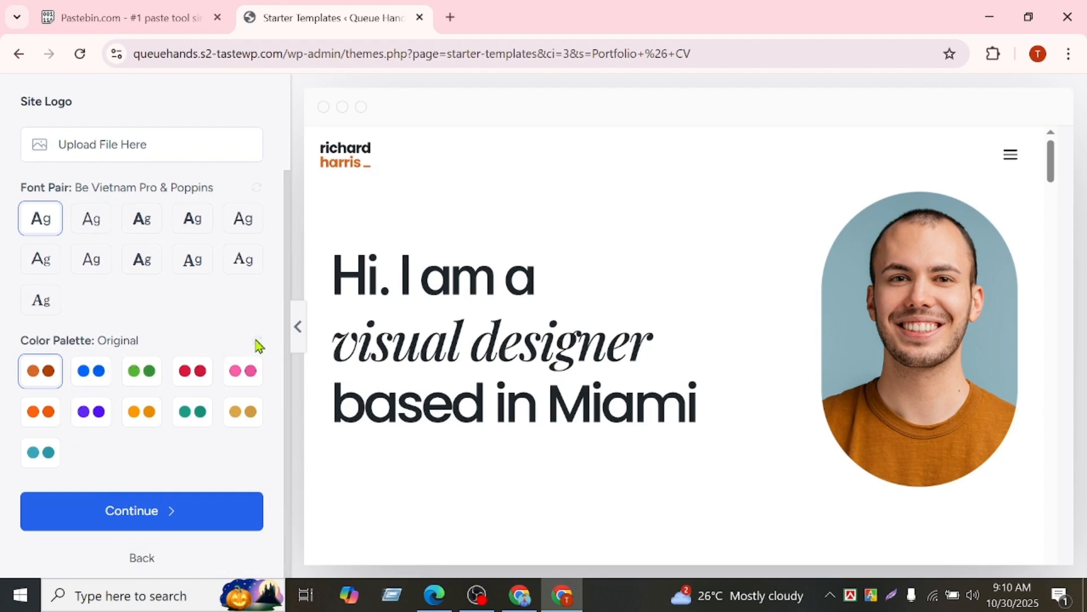
pyautogui.click(191, 376)
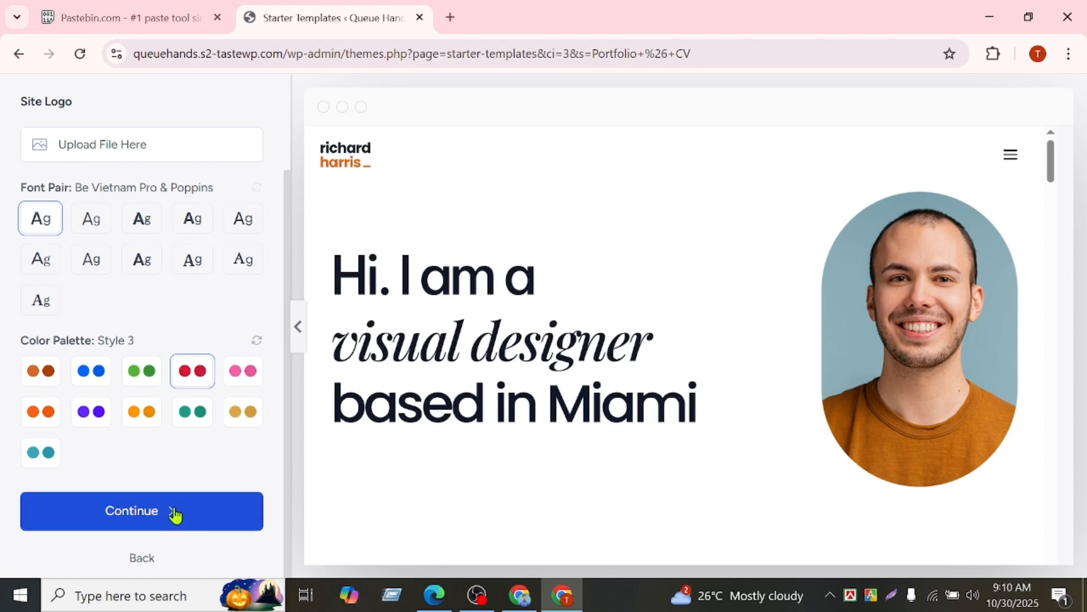
pyautogui.click(99, 381)
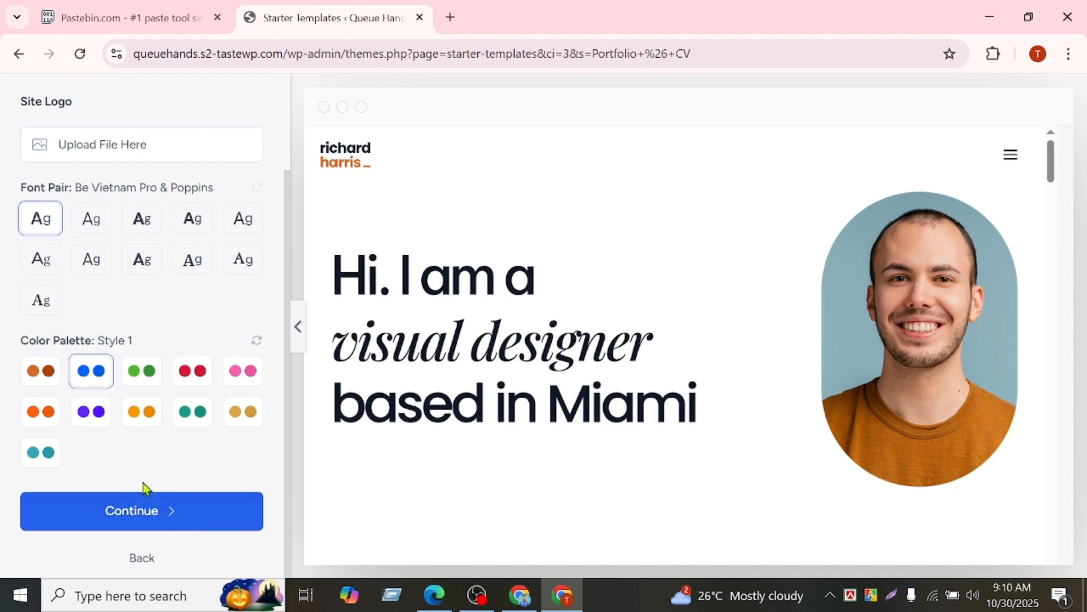
pyautogui.click(136, 521)
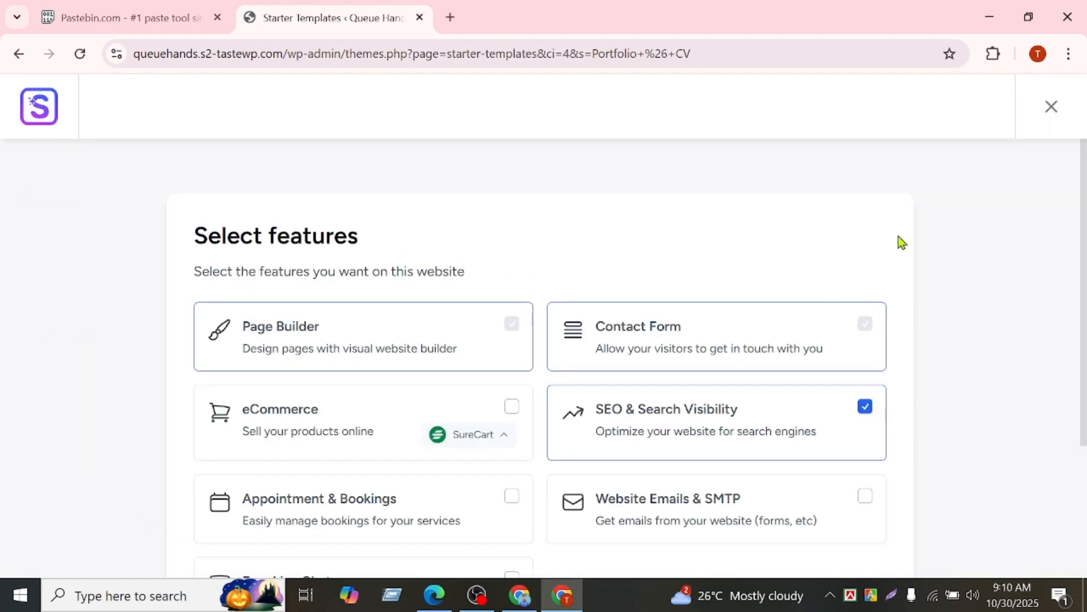
# - Add the eCommerce and Free Live Chat features to the website and continue to the last setup step
pyautogui.moveTo(1084, 270); pyautogui.dragTo(1083, 351)
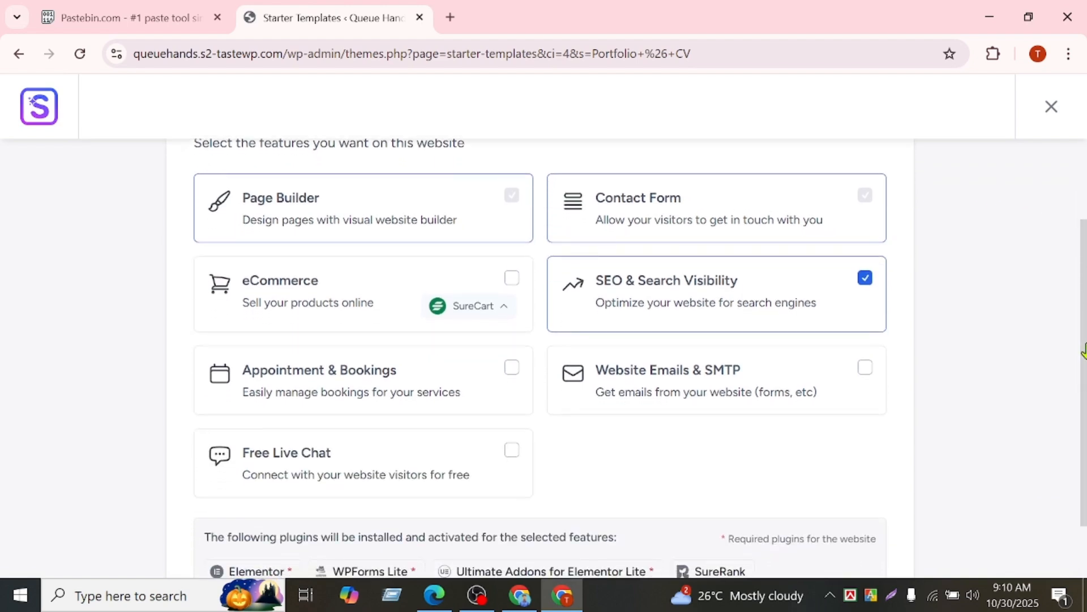
pyautogui.moveTo(1084, 351); pyautogui.dragTo(1075, 400)
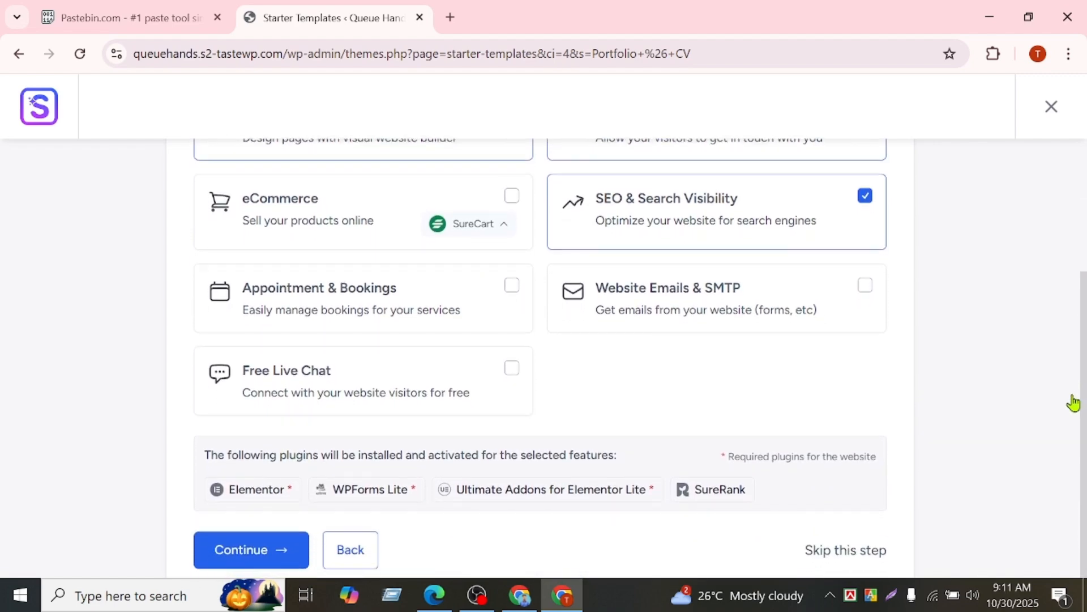
pyautogui.click(513, 199)
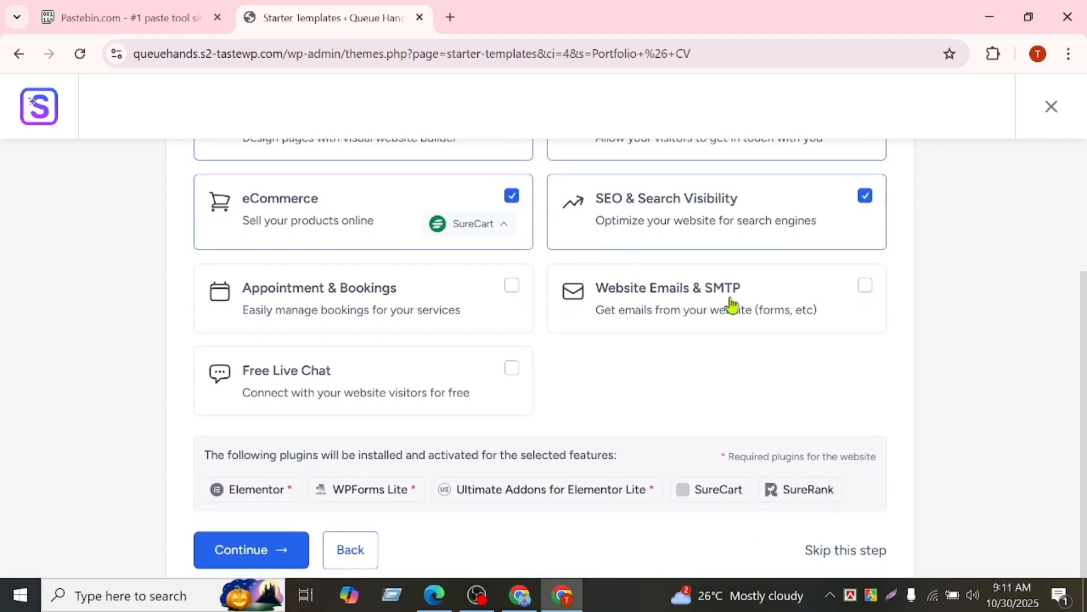
pyautogui.click(512, 368)
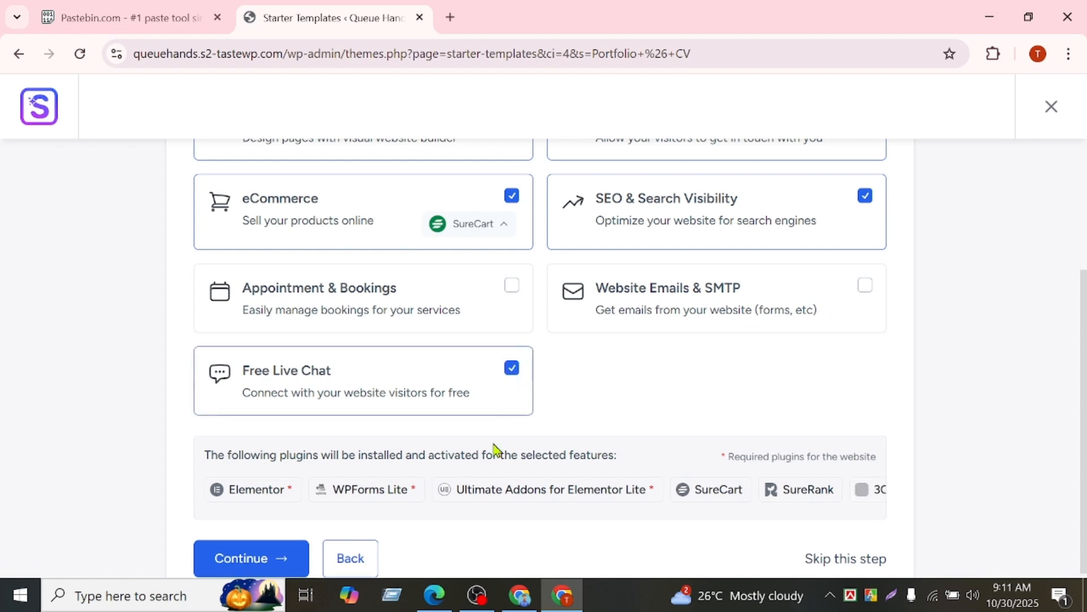
pyautogui.click(260, 566)
# - Fill in the first name, set the experience level to Beginner and the website purpose to Myself/My Company
pyautogui.click(444, 332)
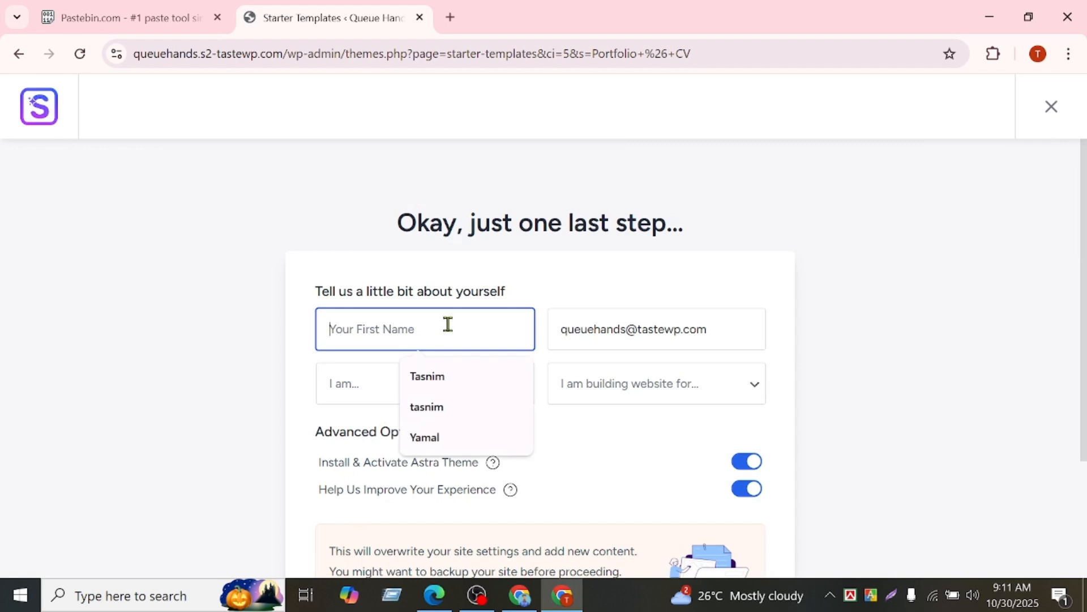
pyautogui.click(451, 378)
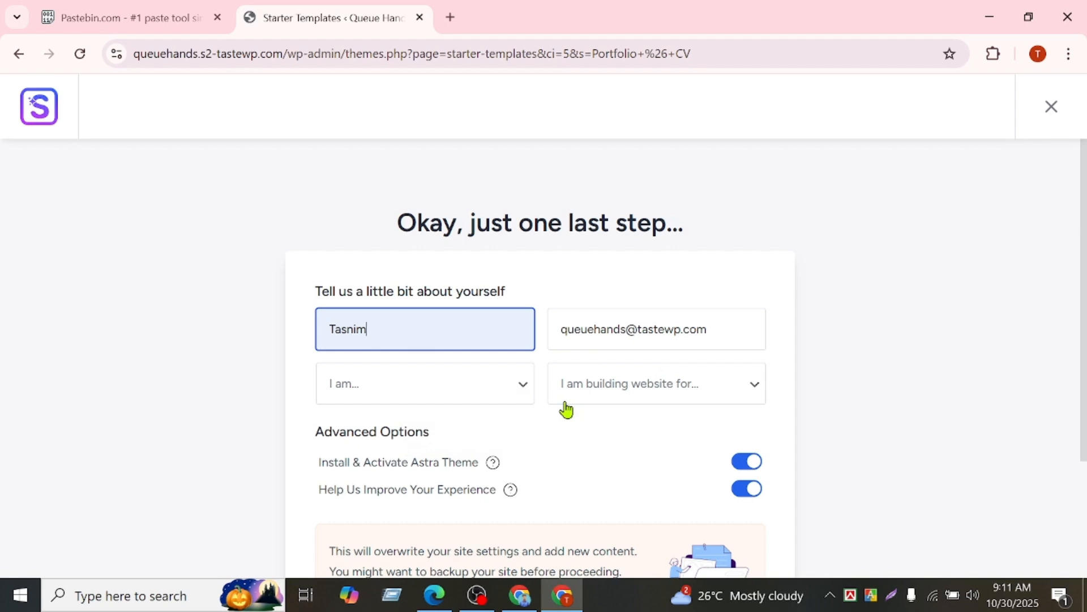
pyautogui.click(467, 389)
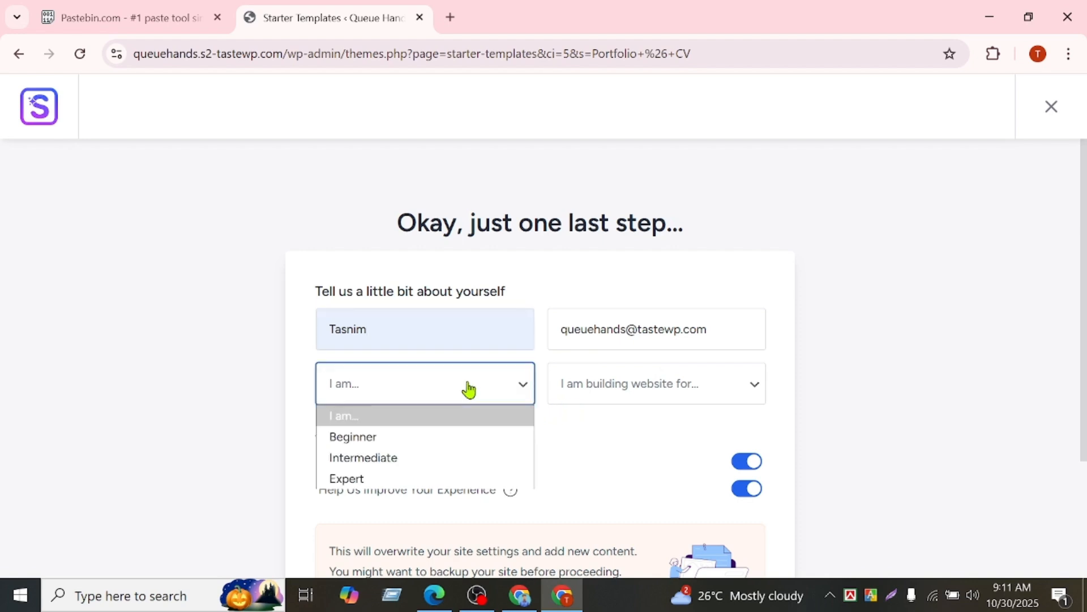
pyautogui.click(446, 437)
pyautogui.click(623, 391)
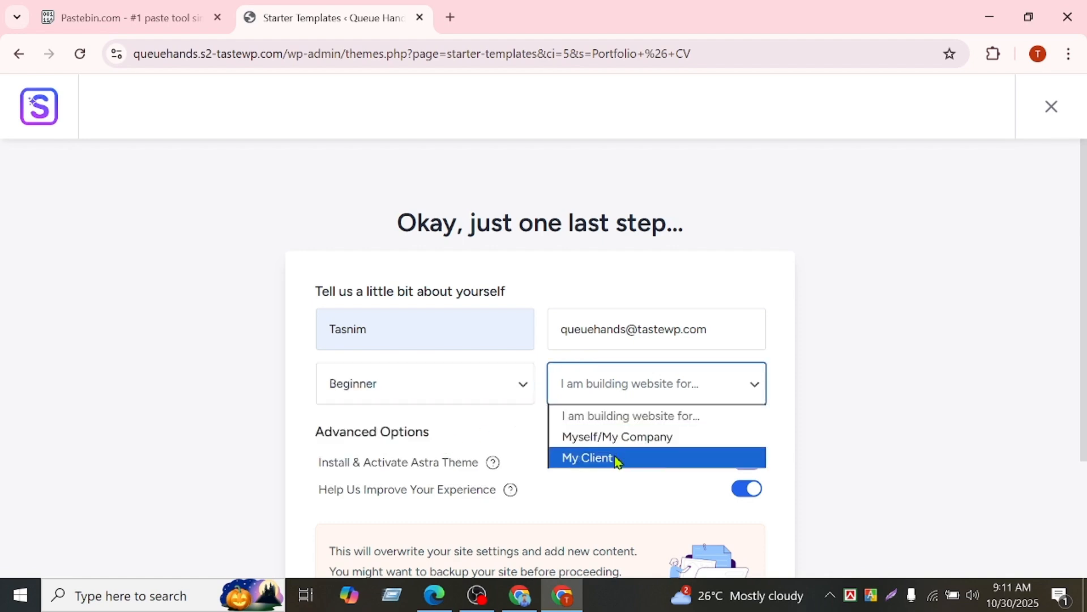
pyautogui.click(619, 439)
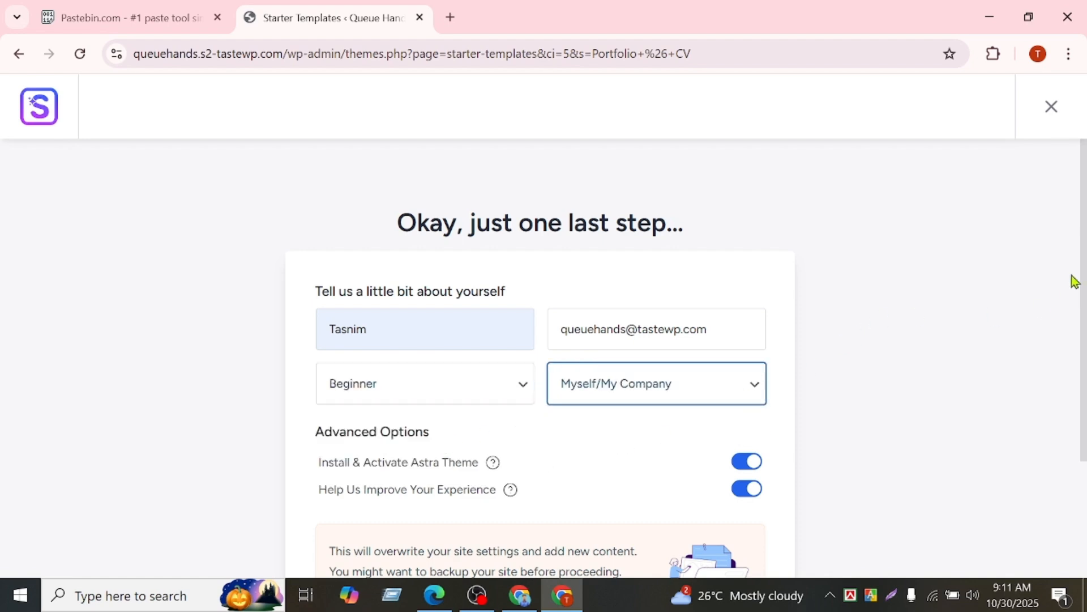
pyautogui.scroll(-4, 1072, 277)
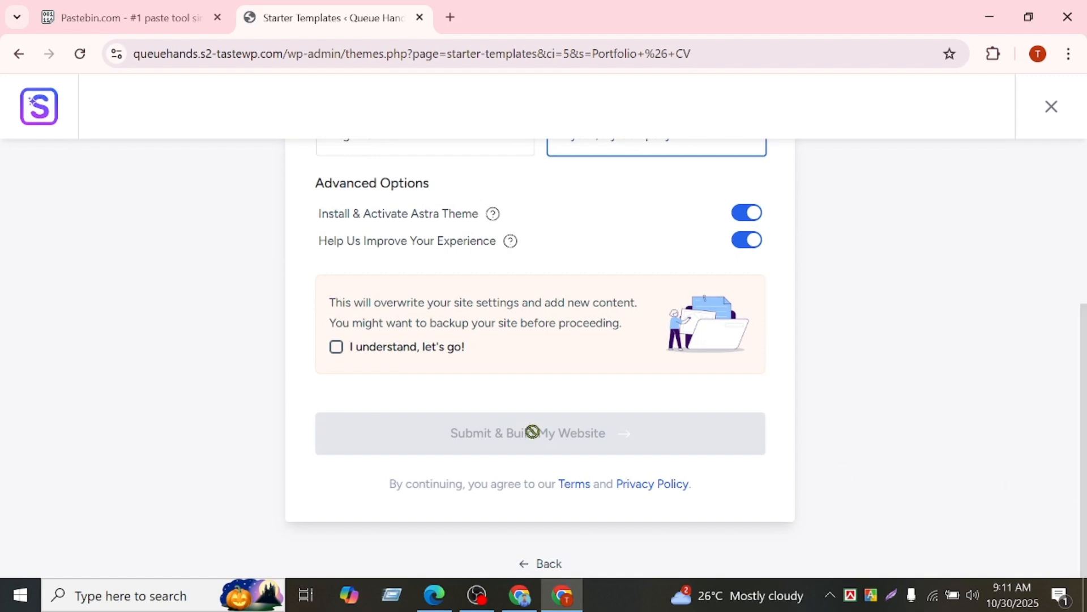
# - Accept the overwrite notice and submit the website build with the Astra theme installation enabled, repeating the submission once
pyautogui.click(336, 346)
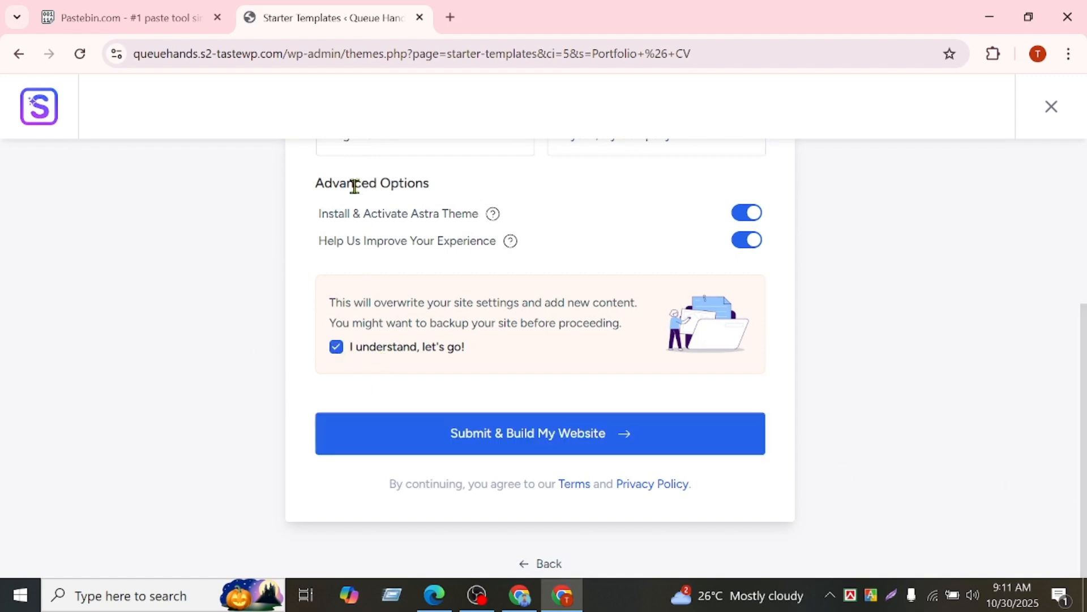
pyautogui.click(502, 445)
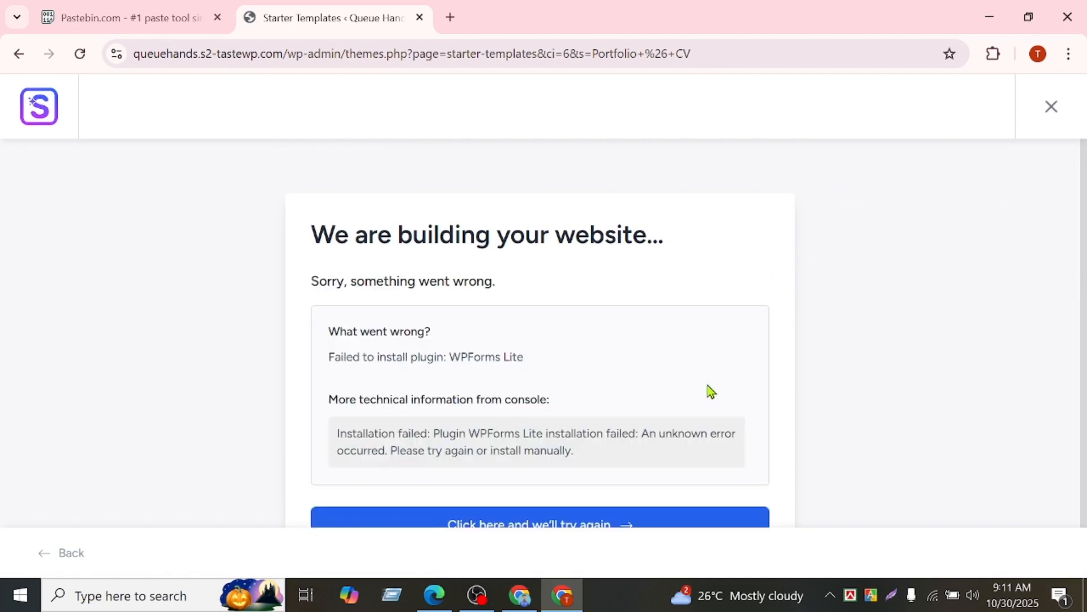
pyautogui.moveTo(1083, 186); pyautogui.dragTo(1083, 258)
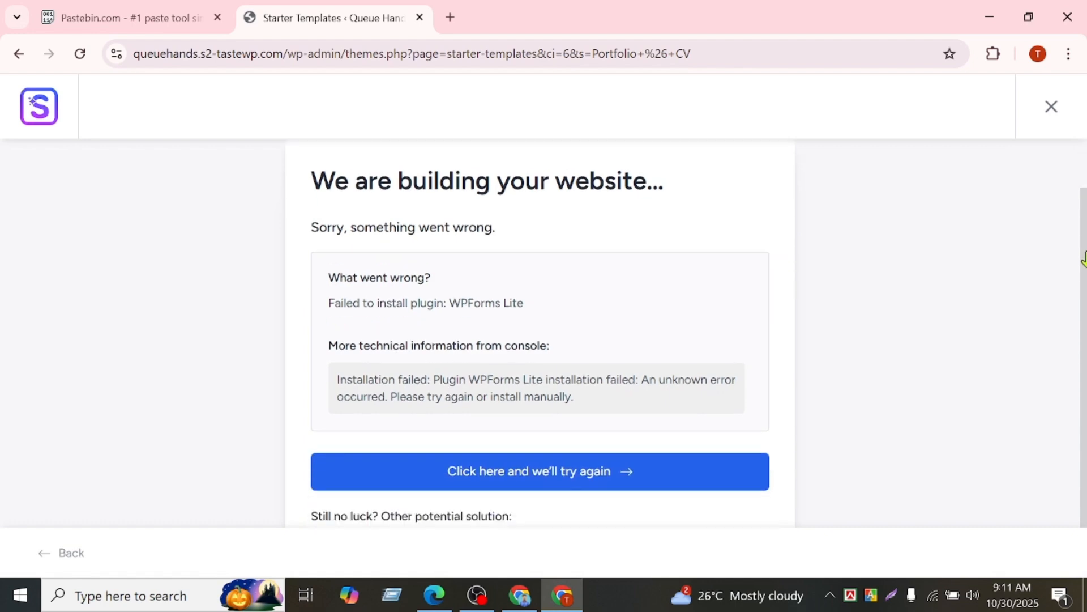
pyautogui.click(553, 483)
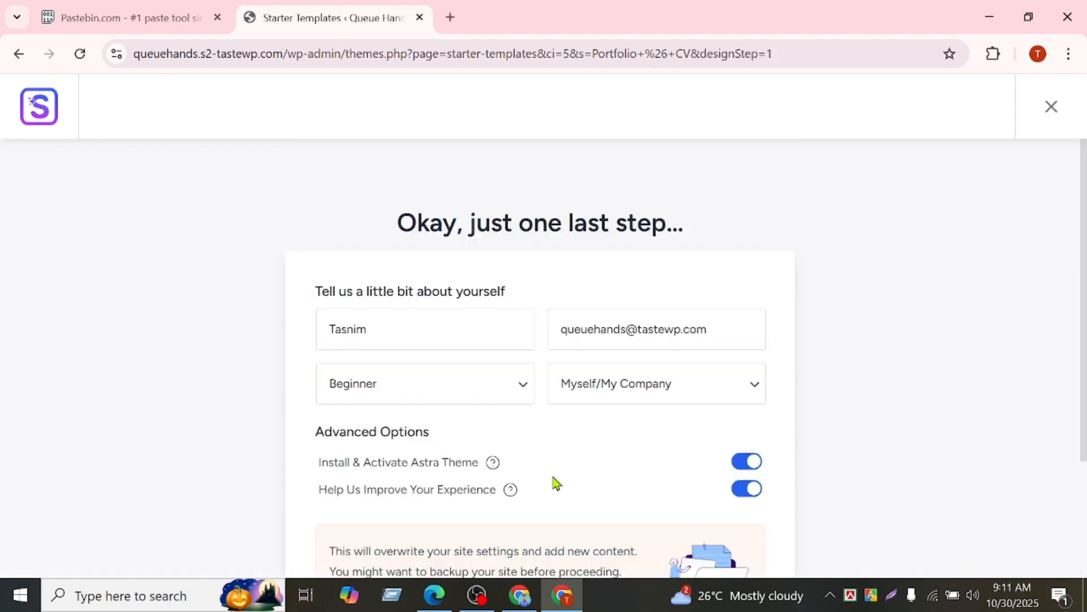
pyautogui.scroll(-4, 581, 507)
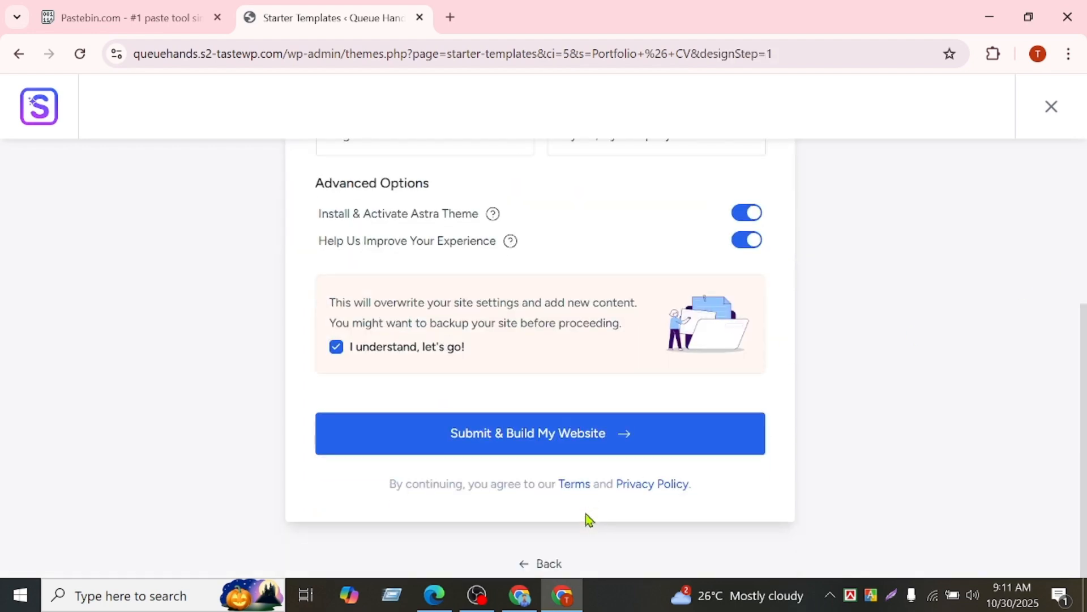
pyautogui.click(487, 434)
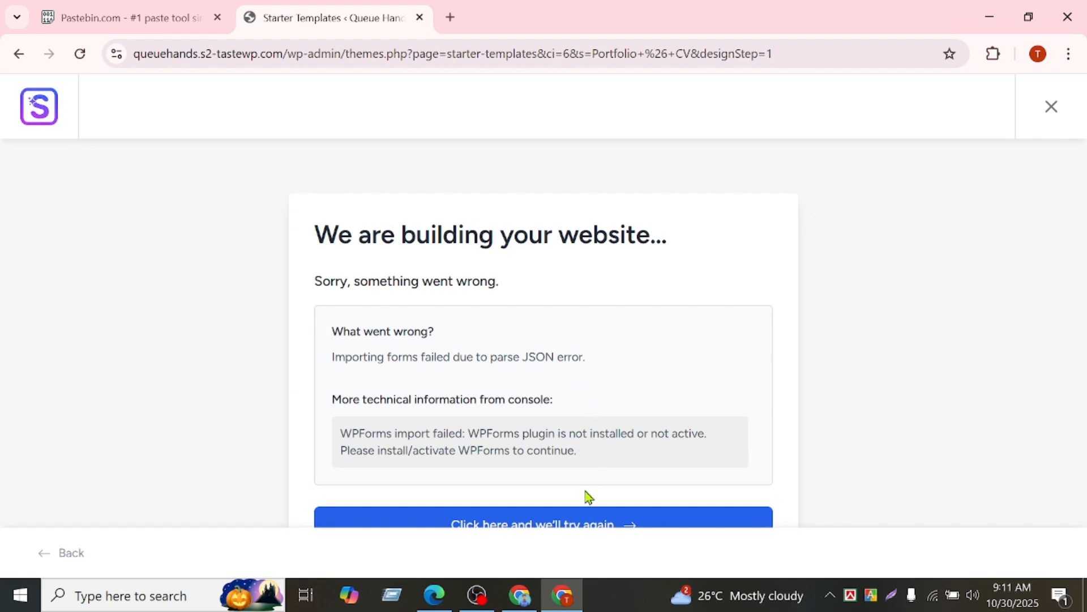
# - Retry the website build from the last setup step, keeping Myself/My Company as the purpose, and reload the build page
pyautogui.click(598, 525)
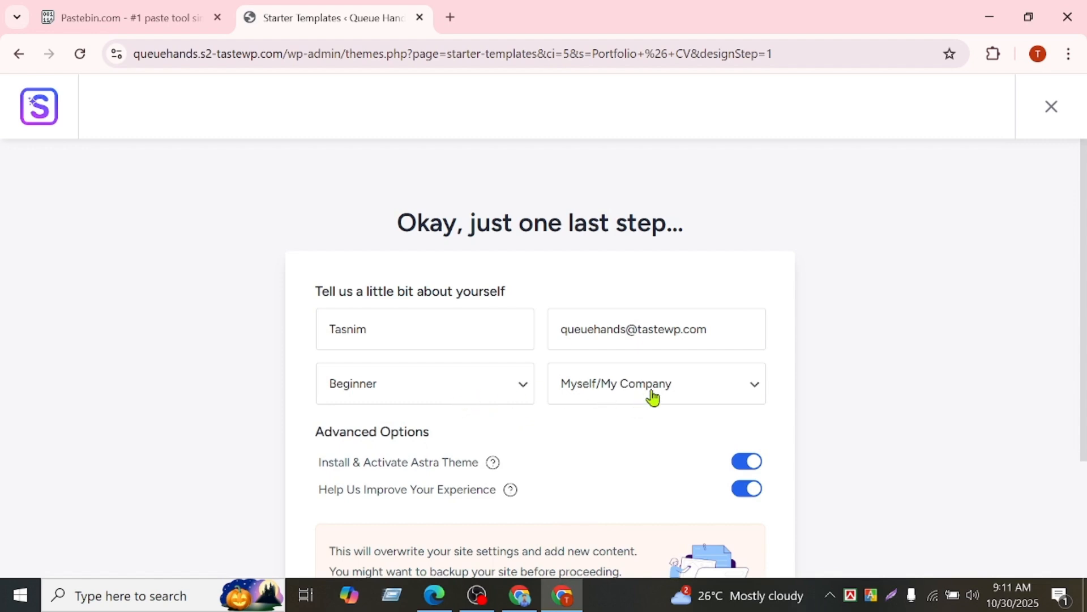
pyautogui.click(705, 390)
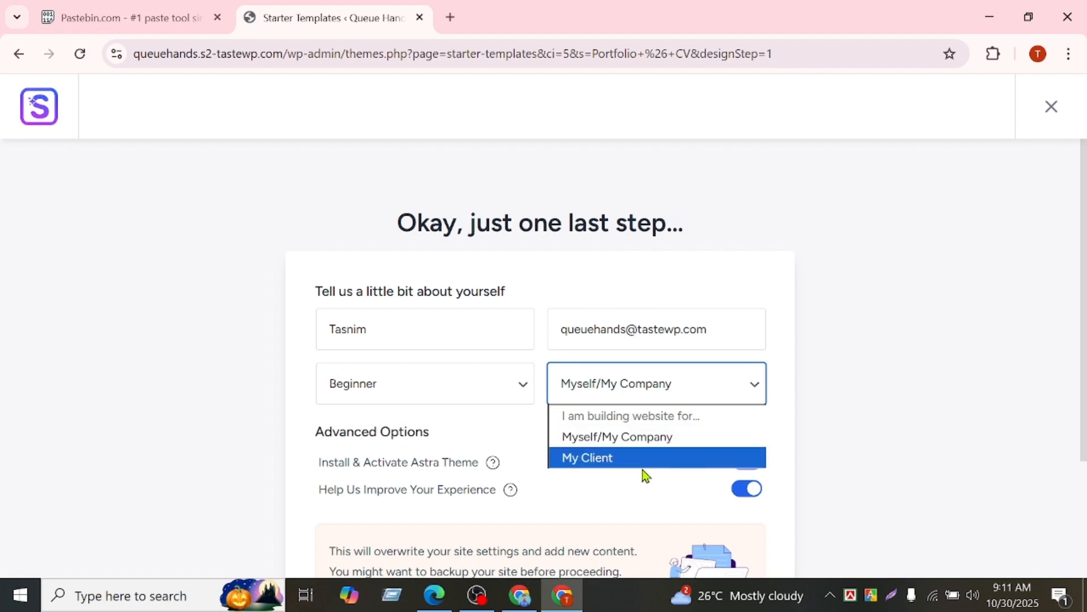
pyautogui.click(904, 473)
pyautogui.scroll(-4, 478, 442)
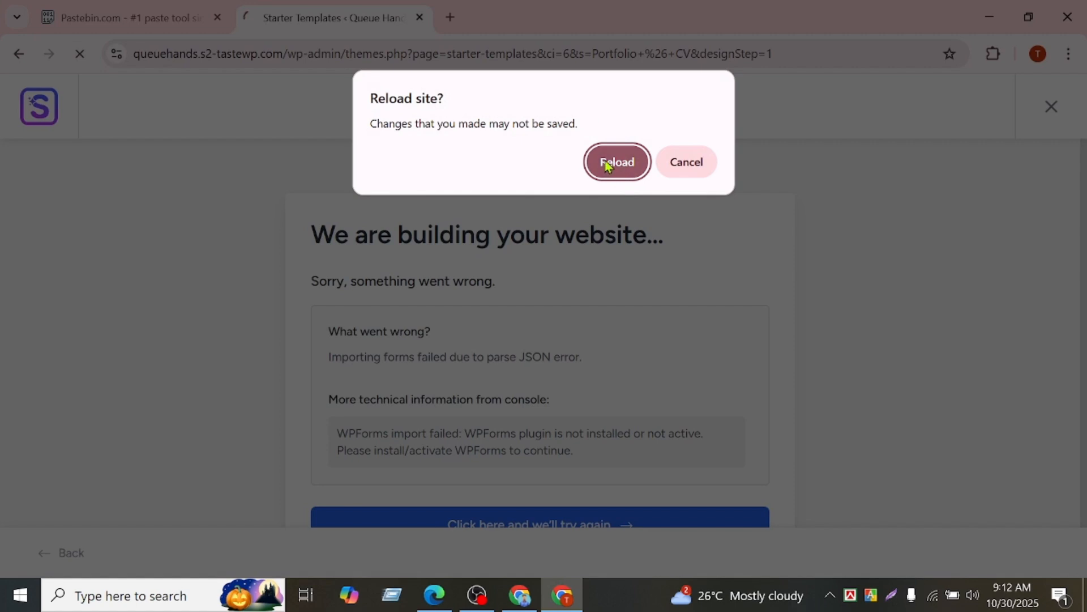
pyautogui.click(614, 164)
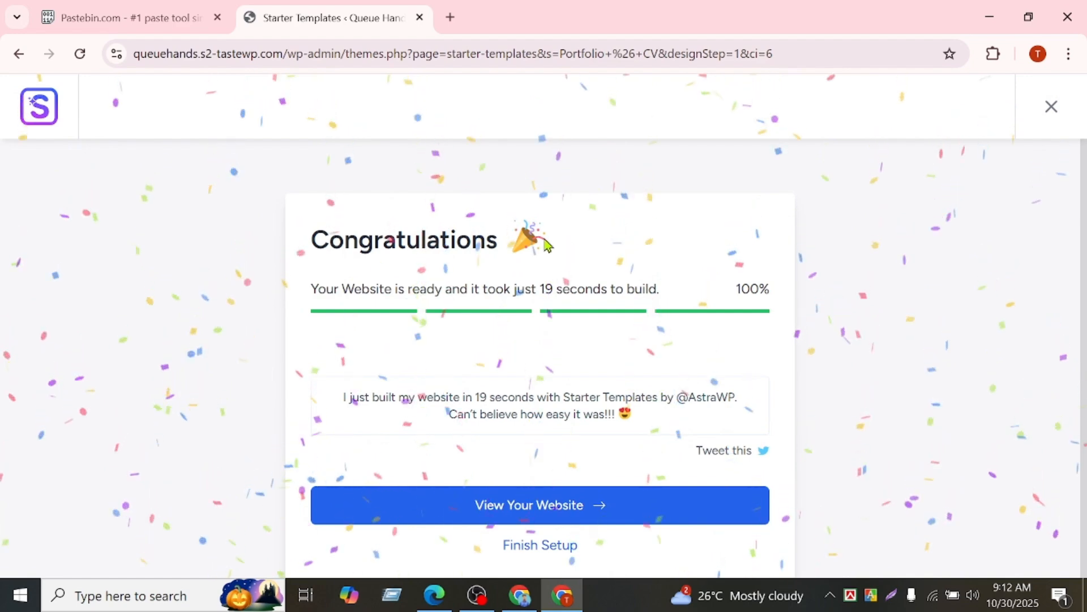
# - Open the newly built website in a new tab and view its home page
pyautogui.moveTo(500, 241); pyautogui.dragTo(272, 241)
pyautogui.click(1055, 389)
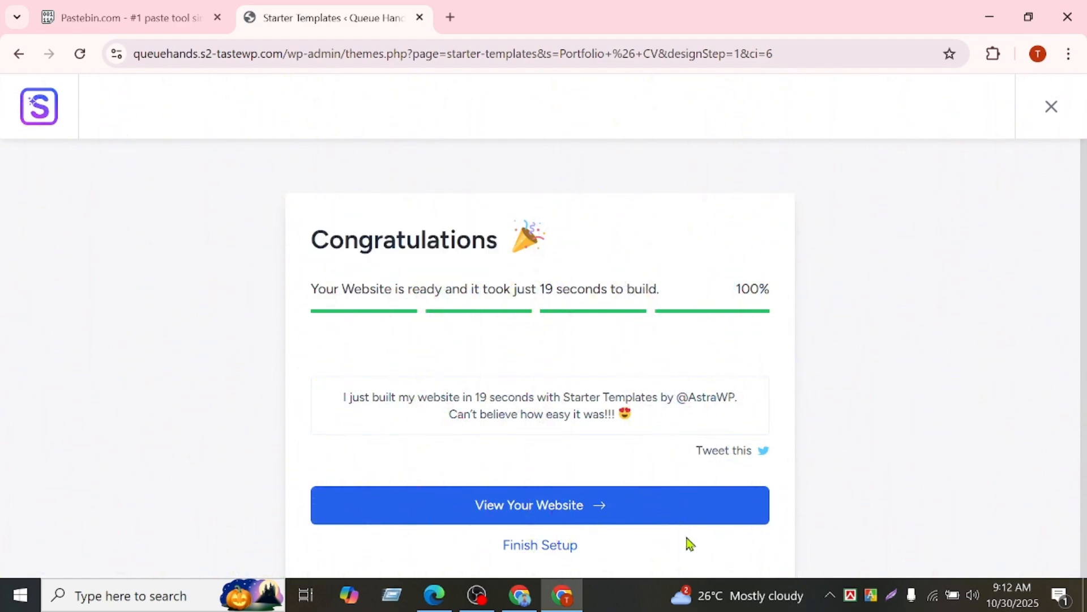
pyautogui.rightClick(590, 516)
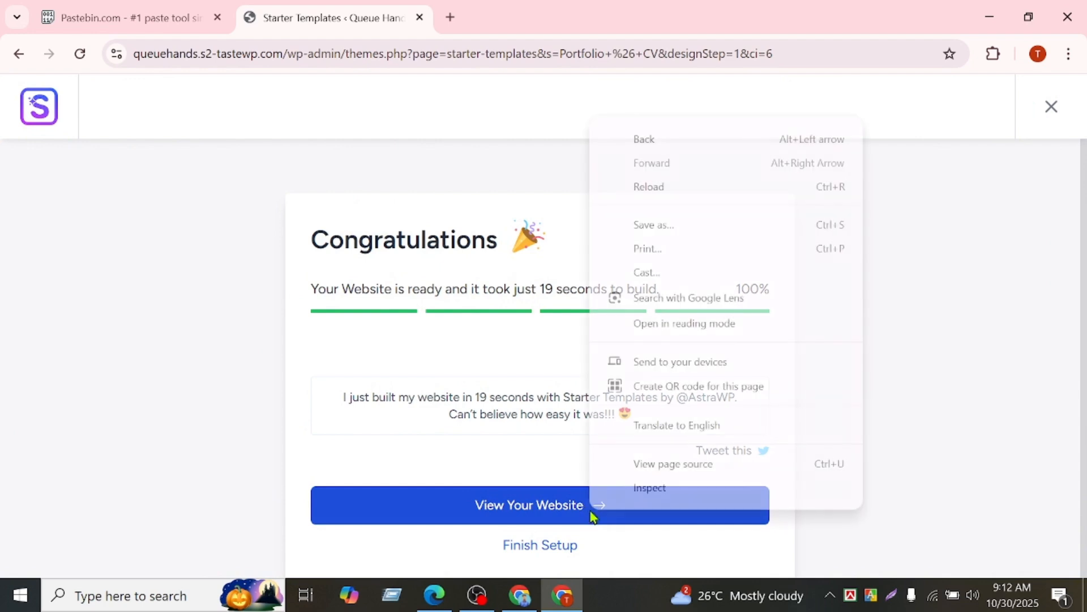
pyautogui.click(482, 519)
pyautogui.click(482, 518)
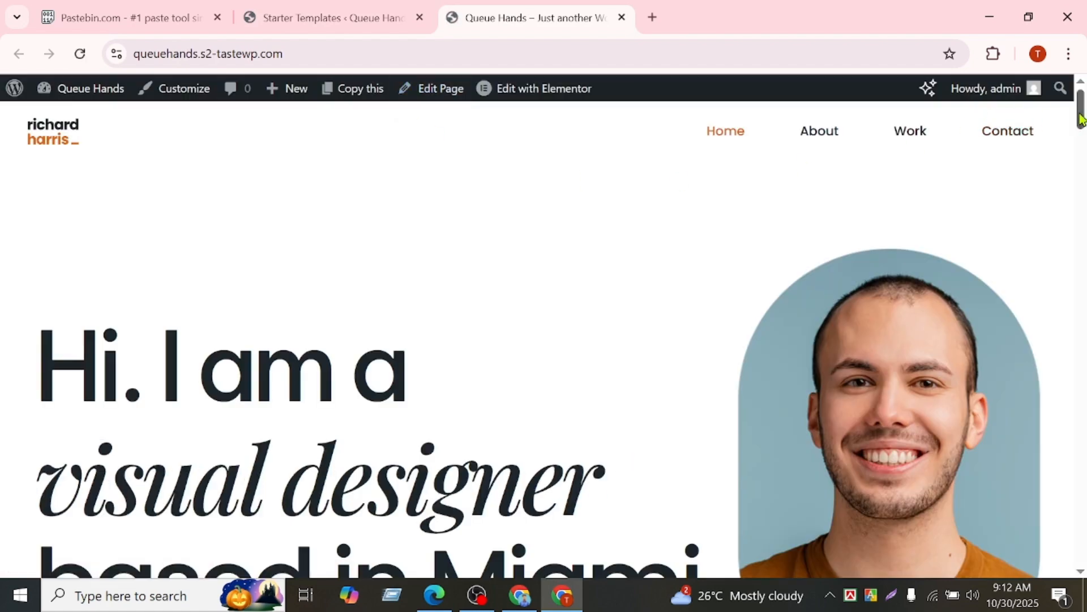
pyautogui.moveTo(1082, 119)
pyautogui.mouseDown()
pyautogui.moveTo(1081, 544)
pyautogui.moveTo(1081, 110)
pyautogui.mouseUp()
# - Proceed from the build completion page to Finish Setup and close the website tab
pyautogui.click(315, 11)
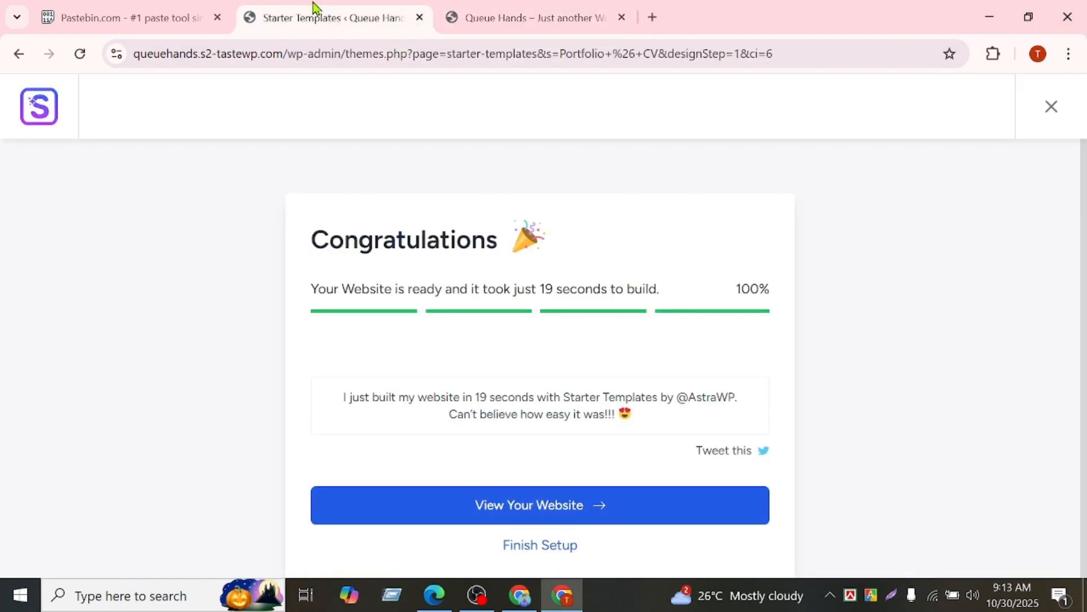
pyautogui.click(554, 546)
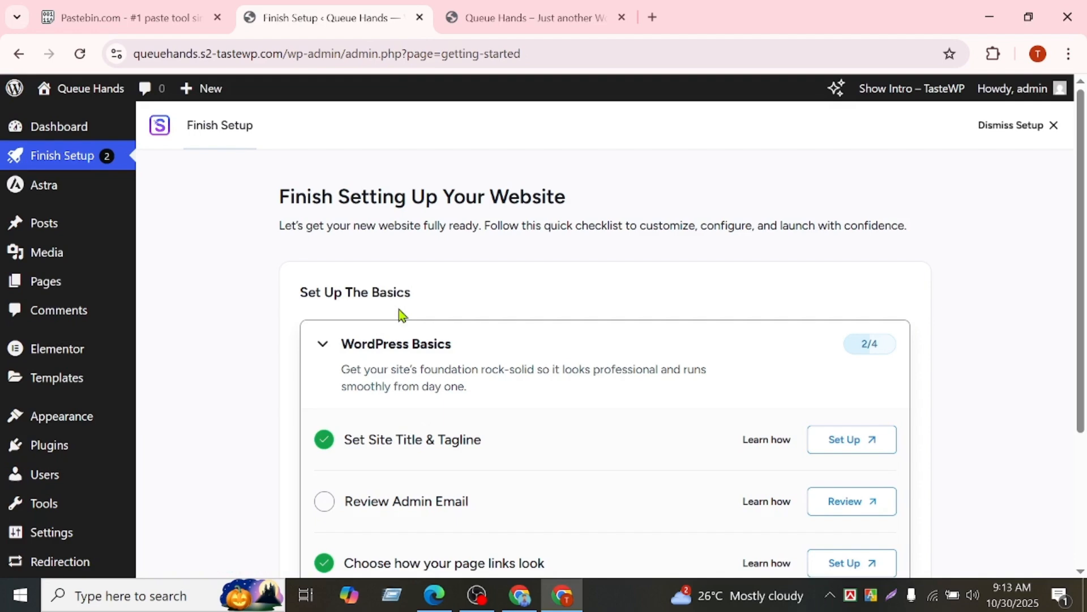
pyautogui.click(501, 8)
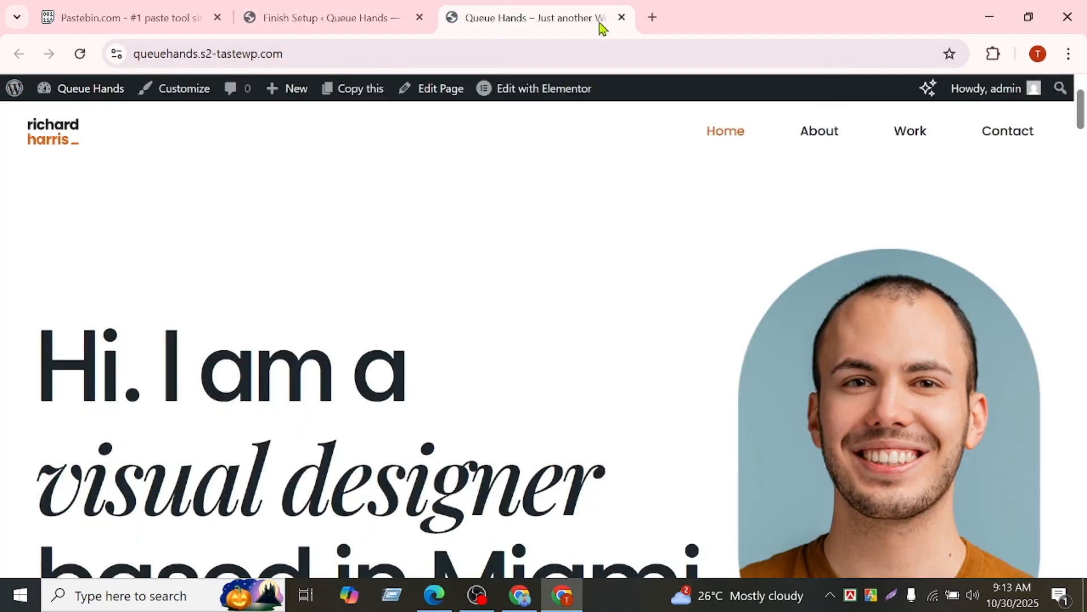
pyautogui.click(622, 17)
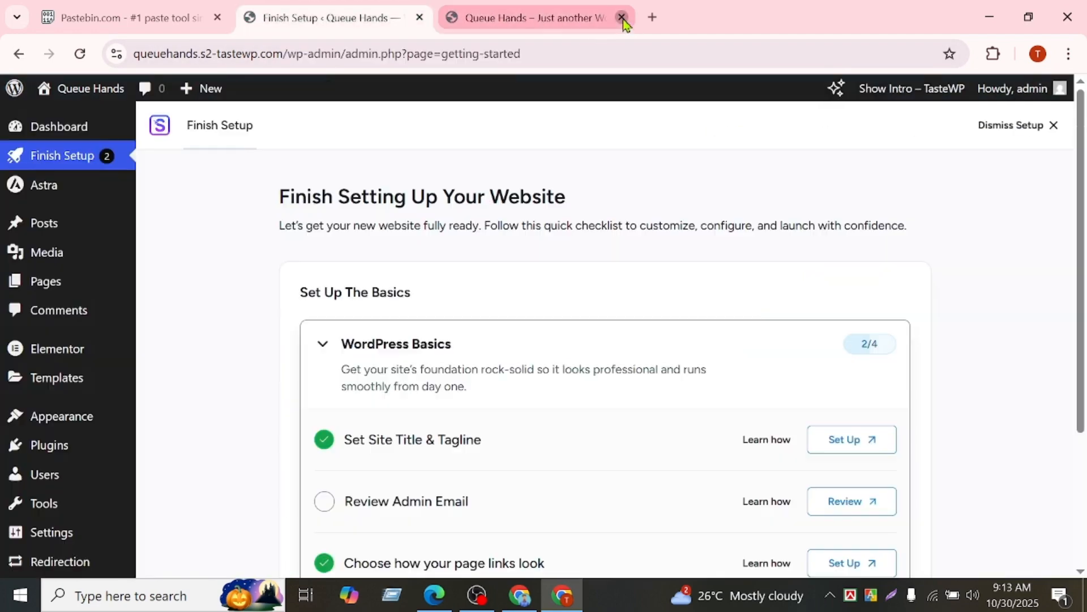
# - Open the site in a new background tab and look over the WordPress Basics setup checklist
pyautogui.moveTo(68, 93)
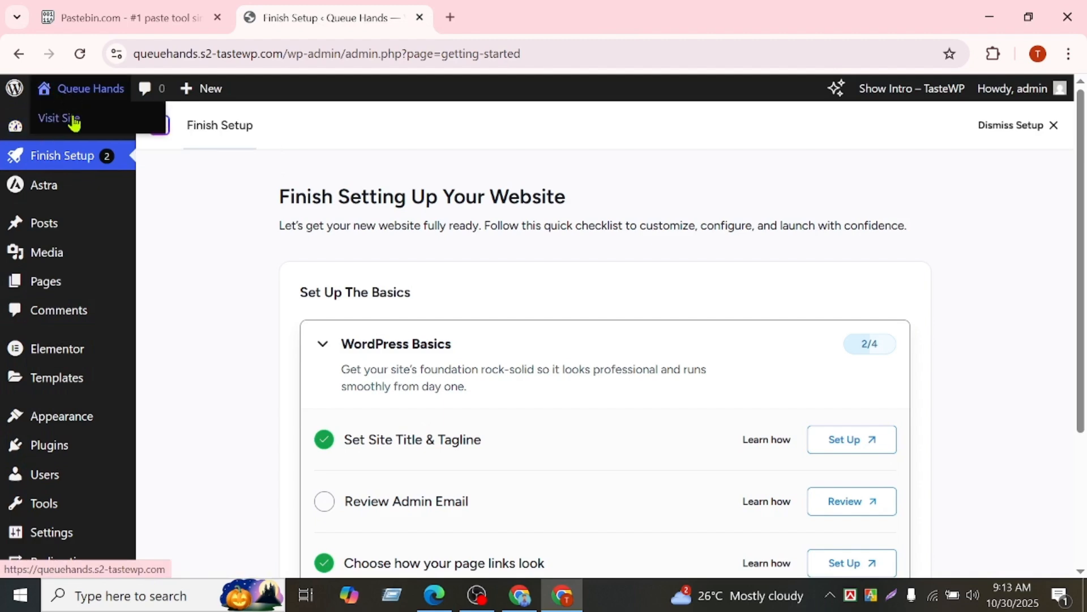
pyautogui.rightClick(73, 121)
pyautogui.click(116, 138)
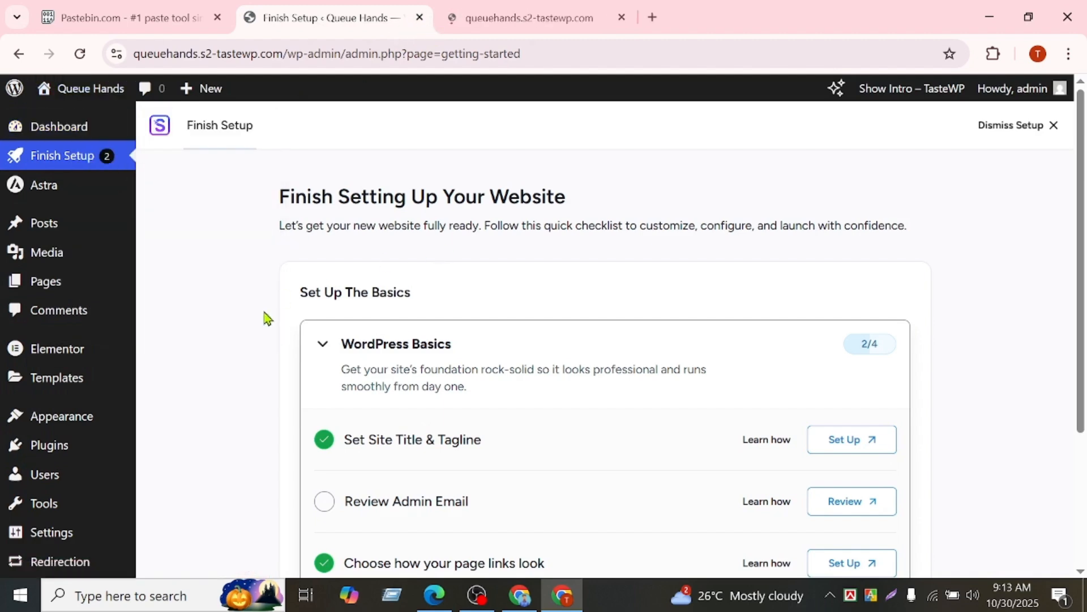
pyautogui.scroll(-3, 265, 319)
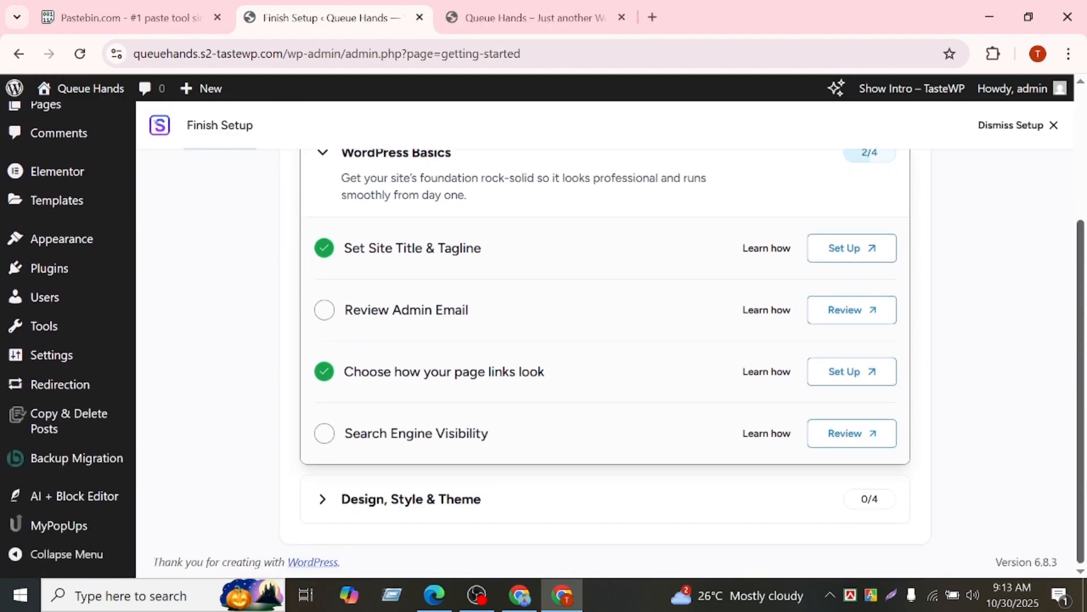
pyautogui.moveTo(1083, 372); pyautogui.dragTo(1060, 176)
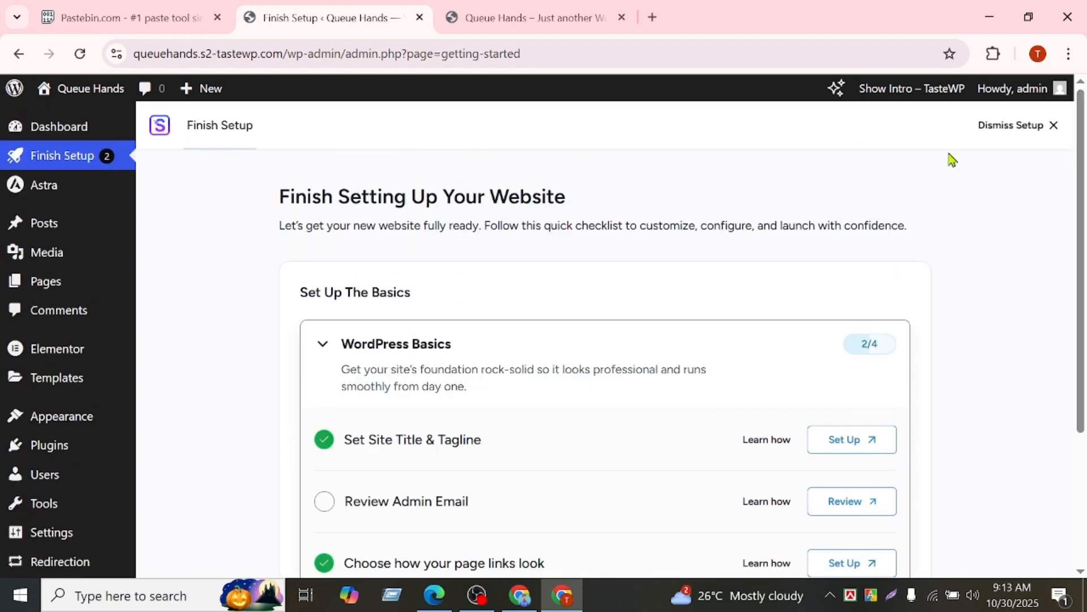
# - Open the WordPress dashboard, and review the website's home page in its own tab before closing that tab
pyautogui.click(73, 136)
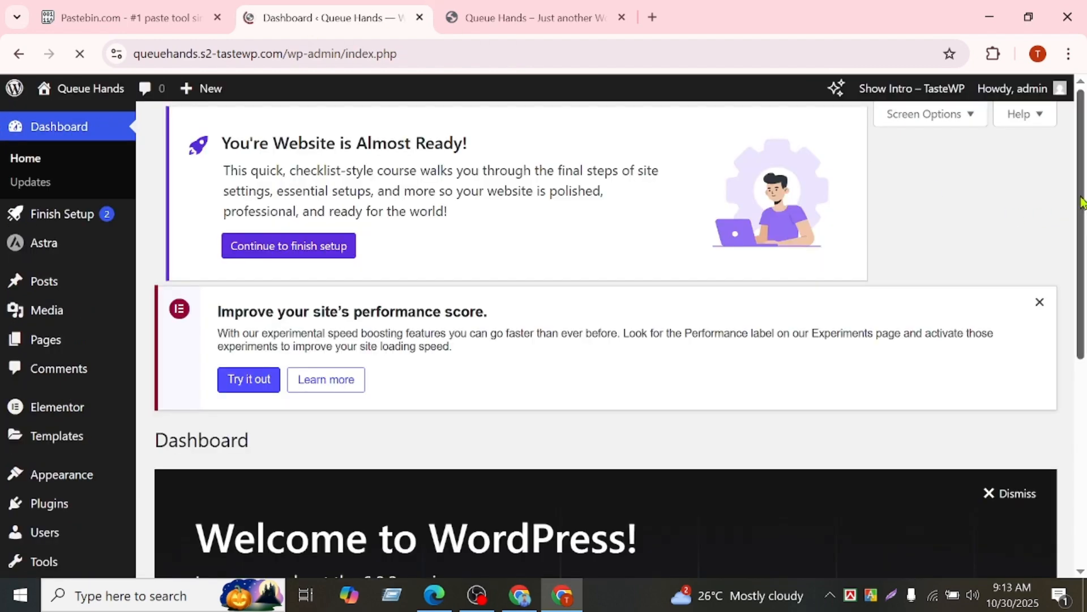
pyautogui.click(513, 7)
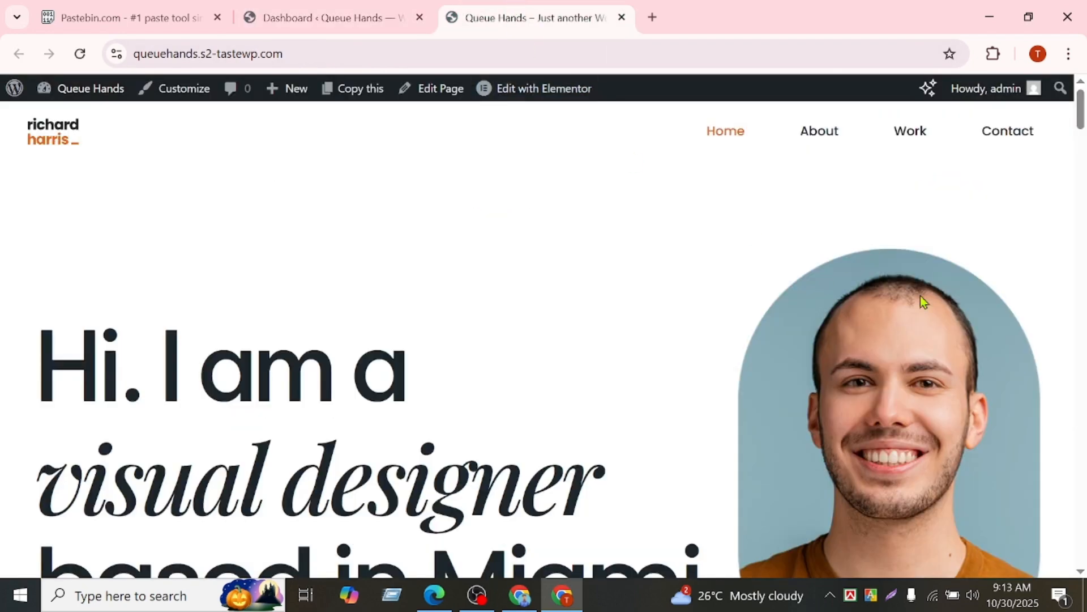
pyautogui.scroll(-6, 1076, 136)
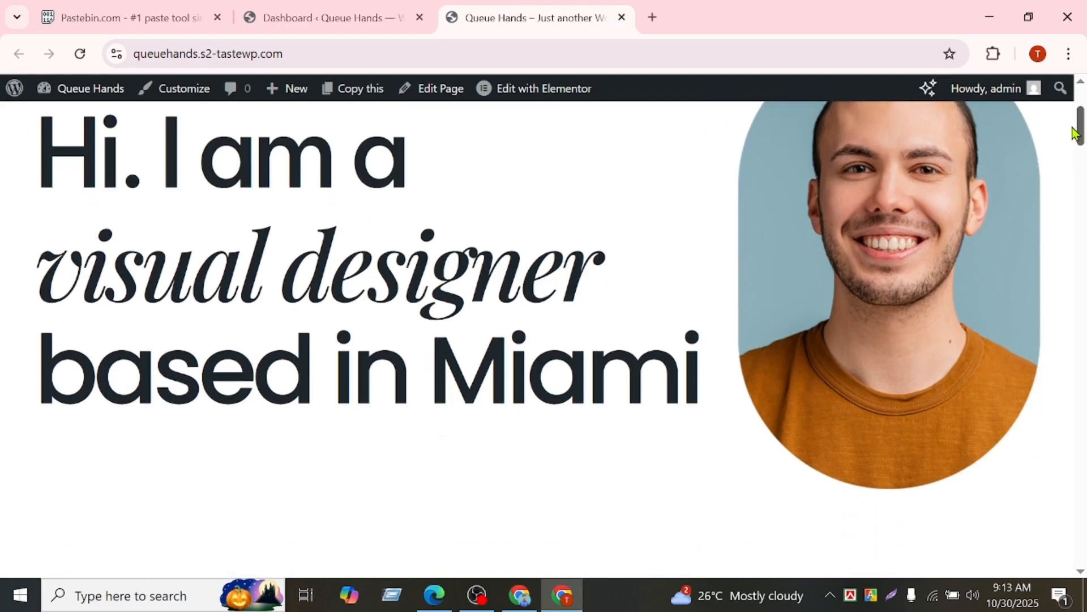
pyautogui.scroll(6, 1074, 139)
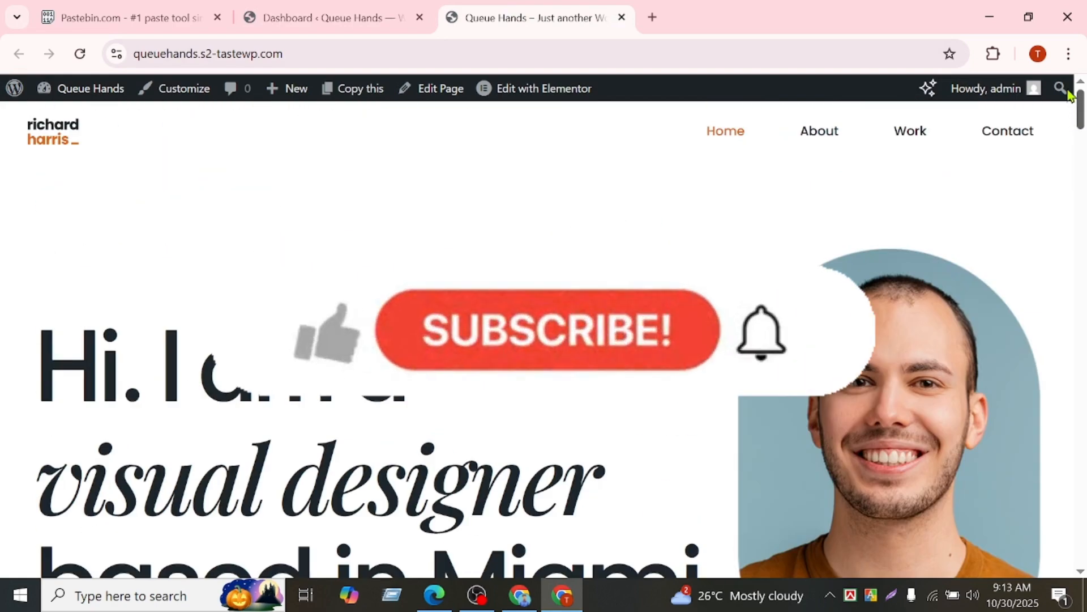
pyautogui.moveTo(1069, 93); pyautogui.dragTo(596, 28)
pyautogui.click(623, 18)
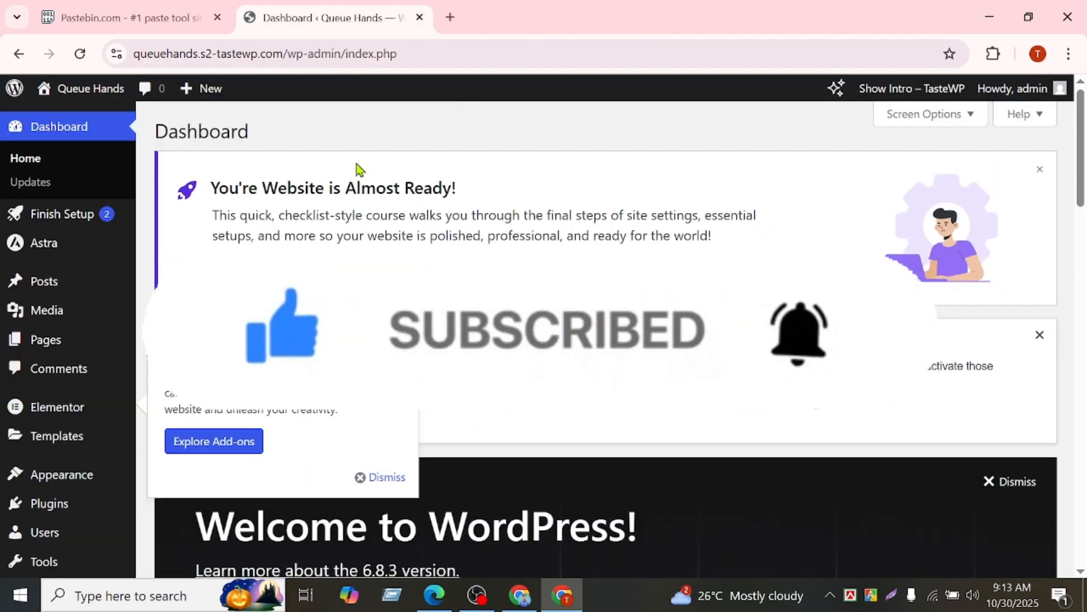